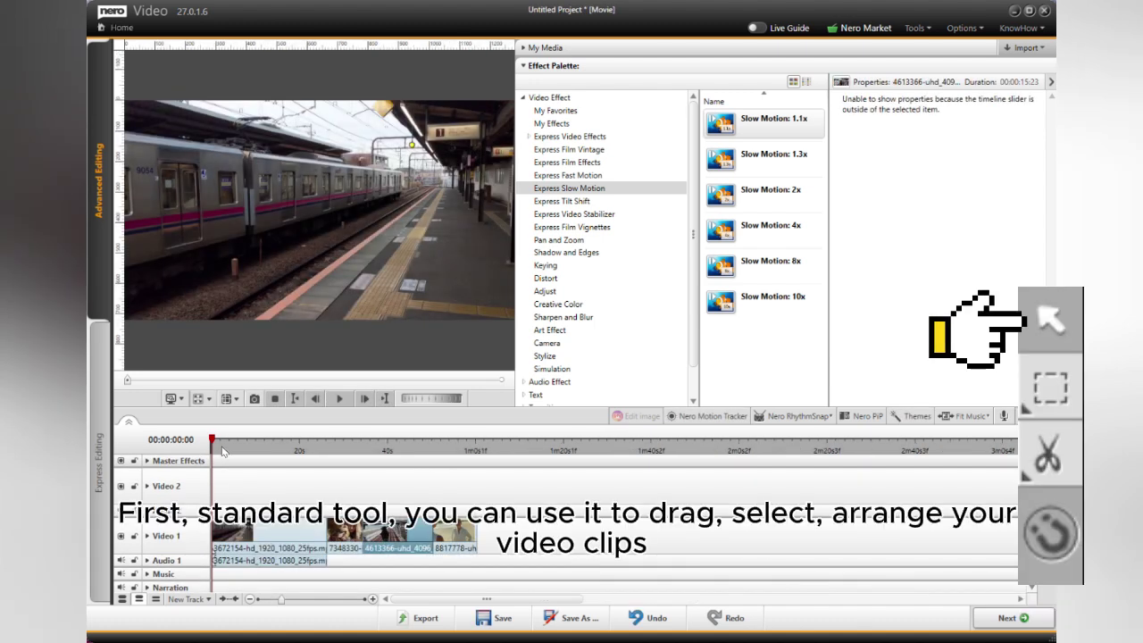
# Preview the loaded clips, then marquee-select all clips on the Video 1 and Audio 1 tracks
pyautogui.moveTo(211, 440); pyautogui.dragTo(457, 446)
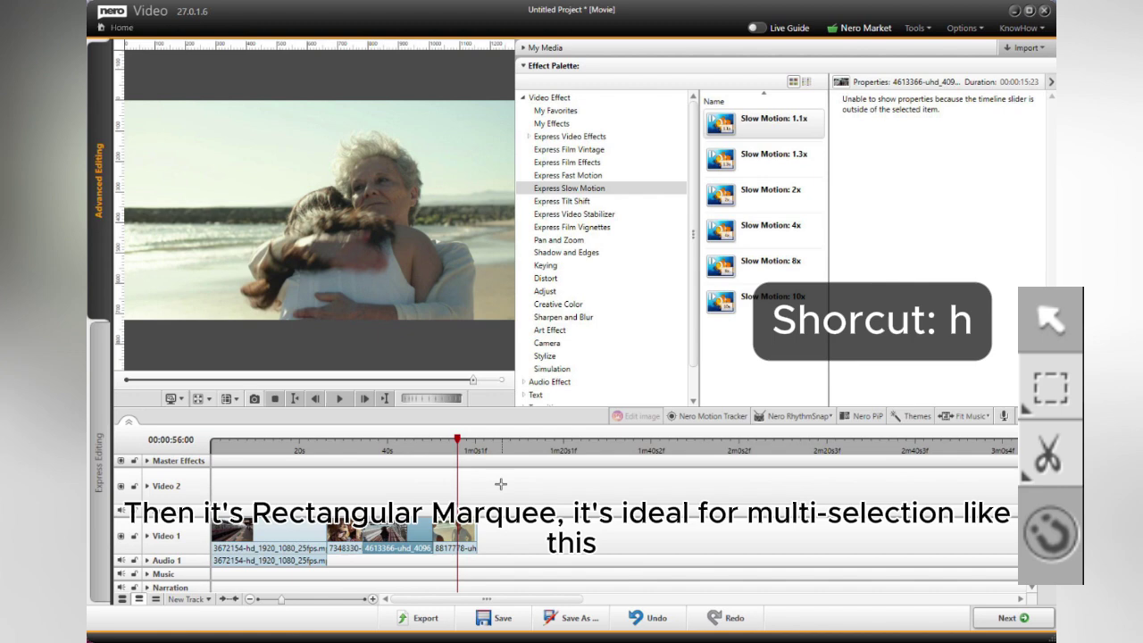
pyautogui.moveTo(497, 490); pyautogui.dragTo(208, 566)
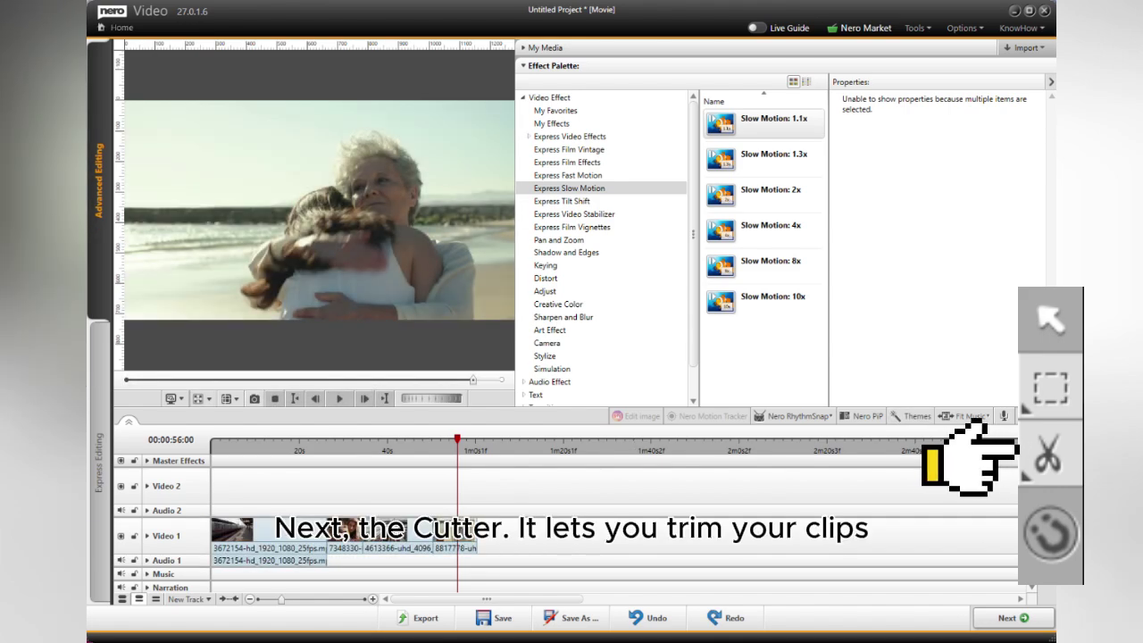
# With the Cutter tool (C), split the first train clip at three points along Video 1
pyautogui.press('c')
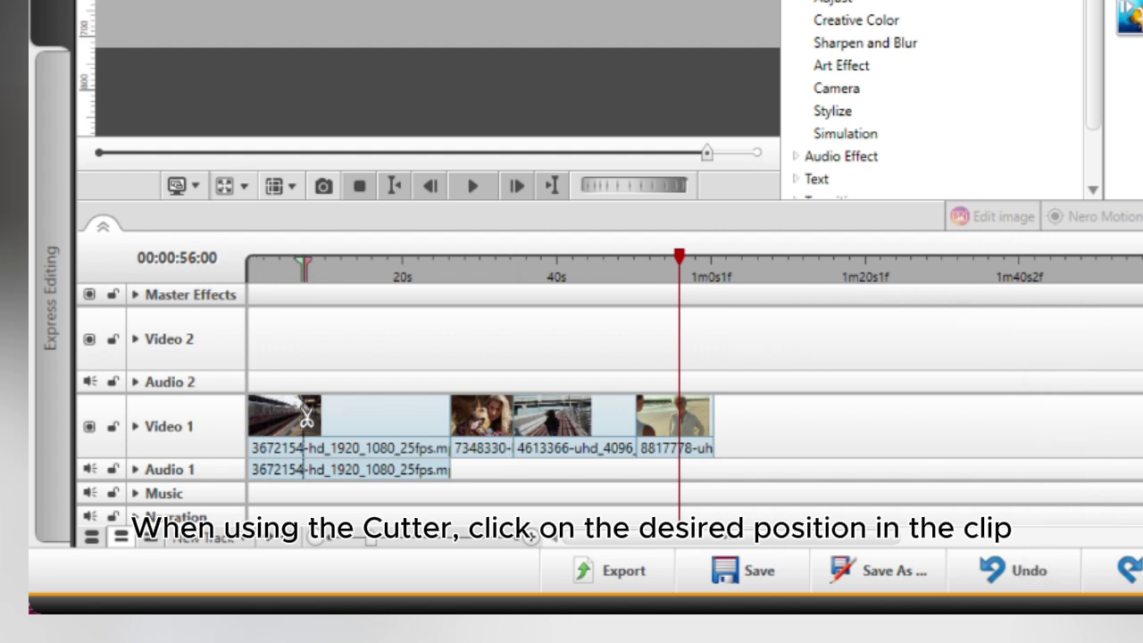
pyautogui.click(361, 415)
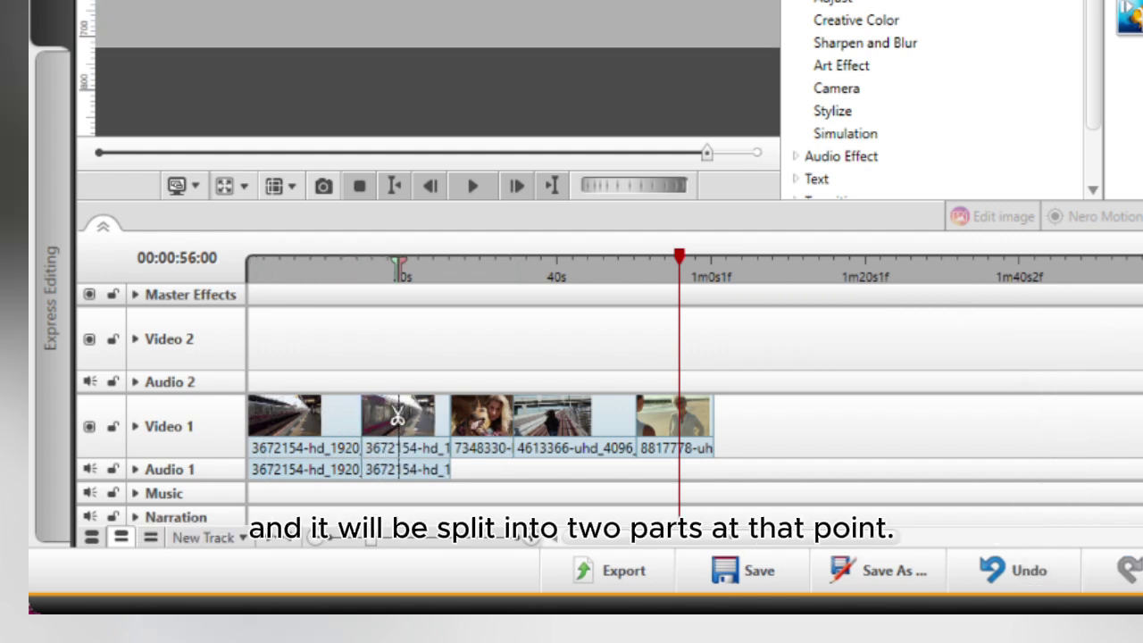
pyautogui.click(399, 415)
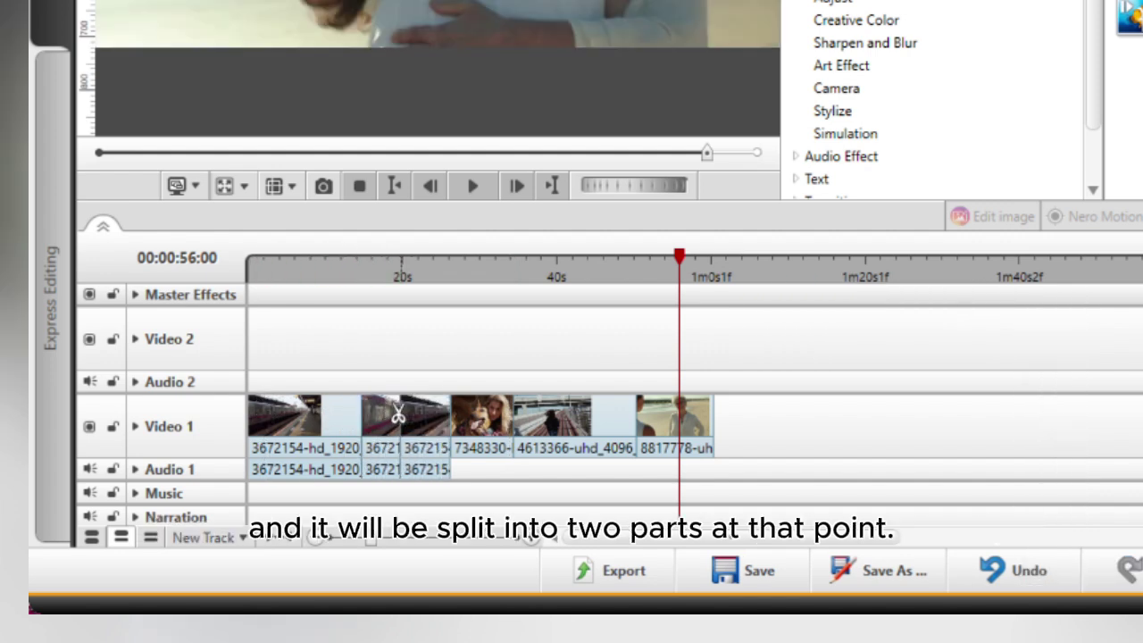
pyautogui.click(313, 409)
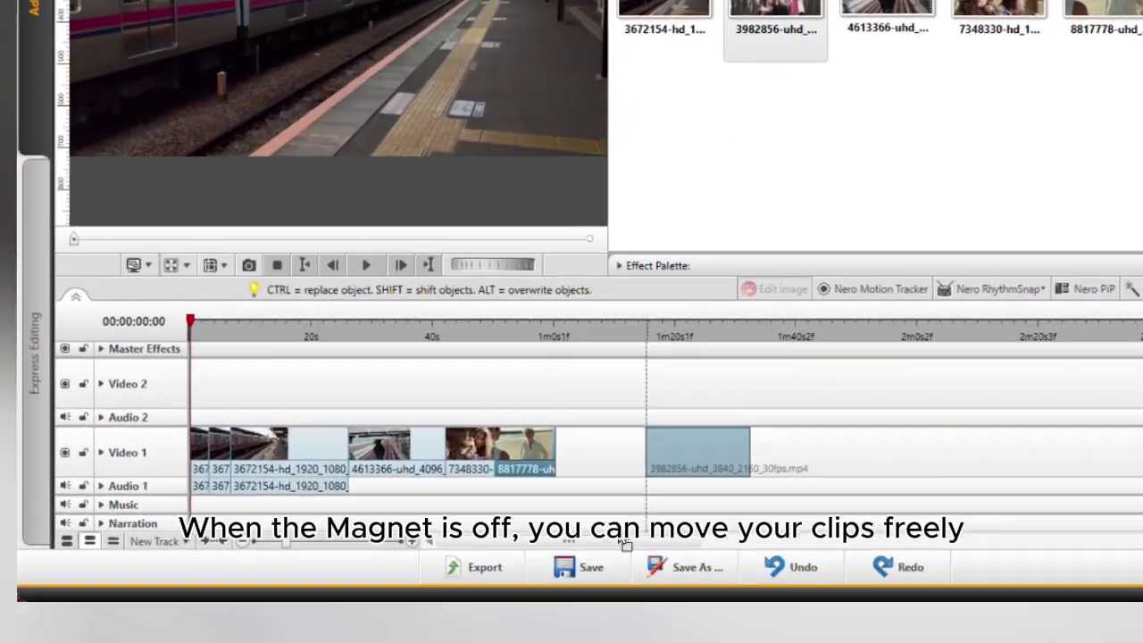
# Slide clip 3982856 along Video 1 so it snaps to the playhead
pyautogui.moveTo(549, 539); pyautogui.dragTo(546, 541)
pyautogui.moveTo(717, 406); pyautogui.dragTo(674, 399)
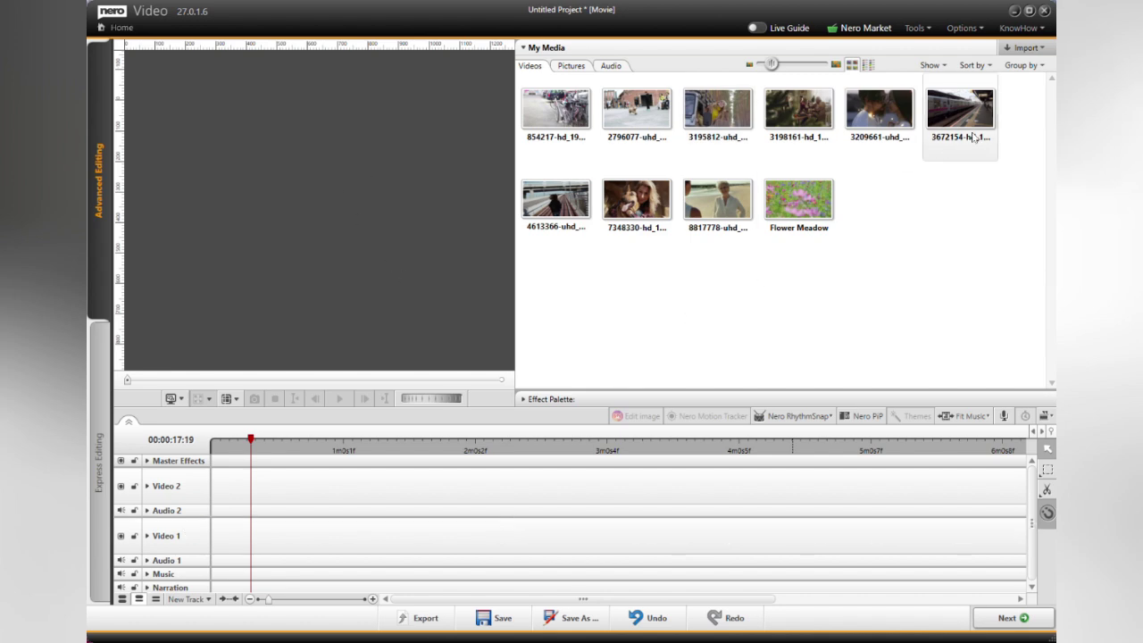
# Place clips 3672154, 7348330, 4613366 and 8817778 in sequence on Video 1
pyautogui.moveTo(960, 109); pyautogui.dragTo(219, 535)
pyautogui.moveTo(650, 201); pyautogui.dragTo(272, 547)
pyautogui.moveTo(555, 198); pyautogui.dragTo(277, 535)
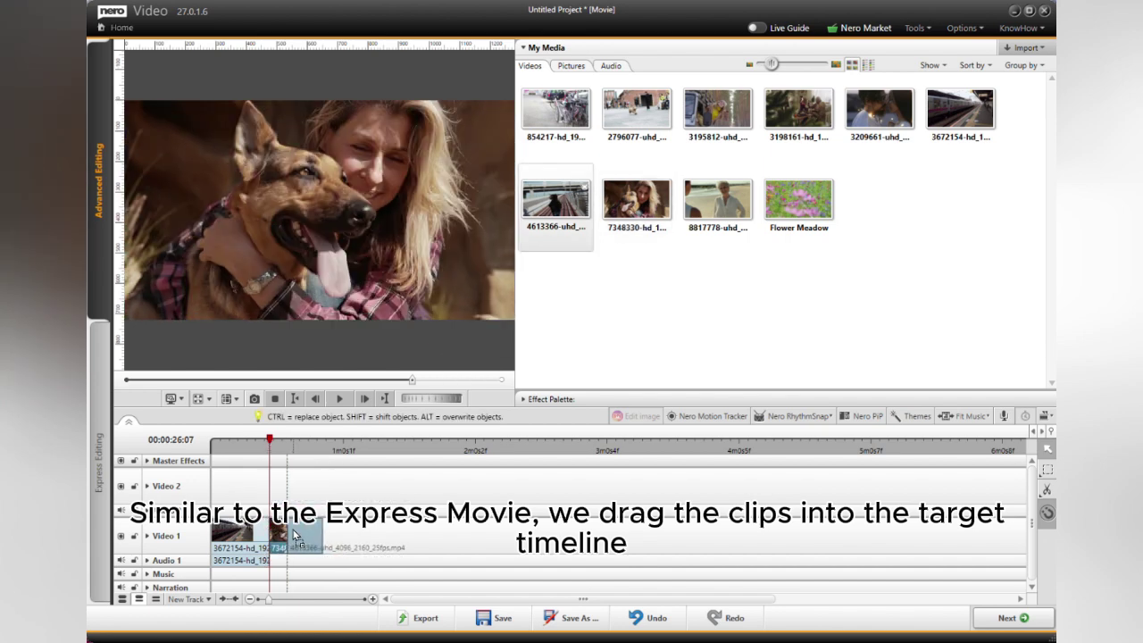
pyautogui.moveTo(716, 201); pyautogui.dragTo(332, 554)
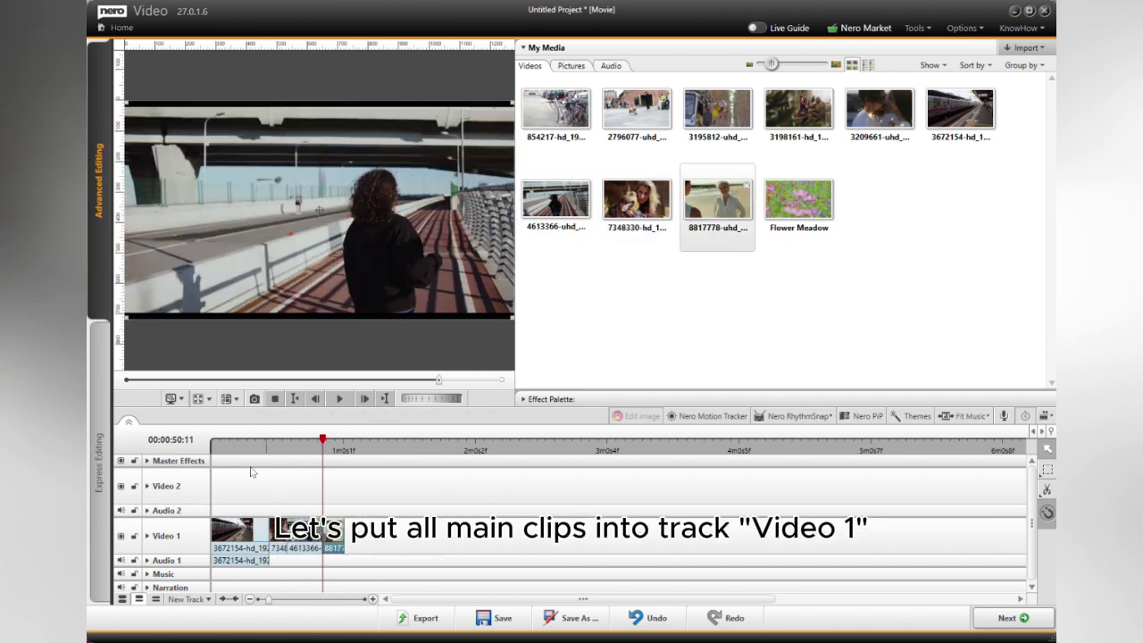
# Move the playhead to about 38 seconds and open Options > Movie Options
pyautogui.scroll(2, 252, 550)
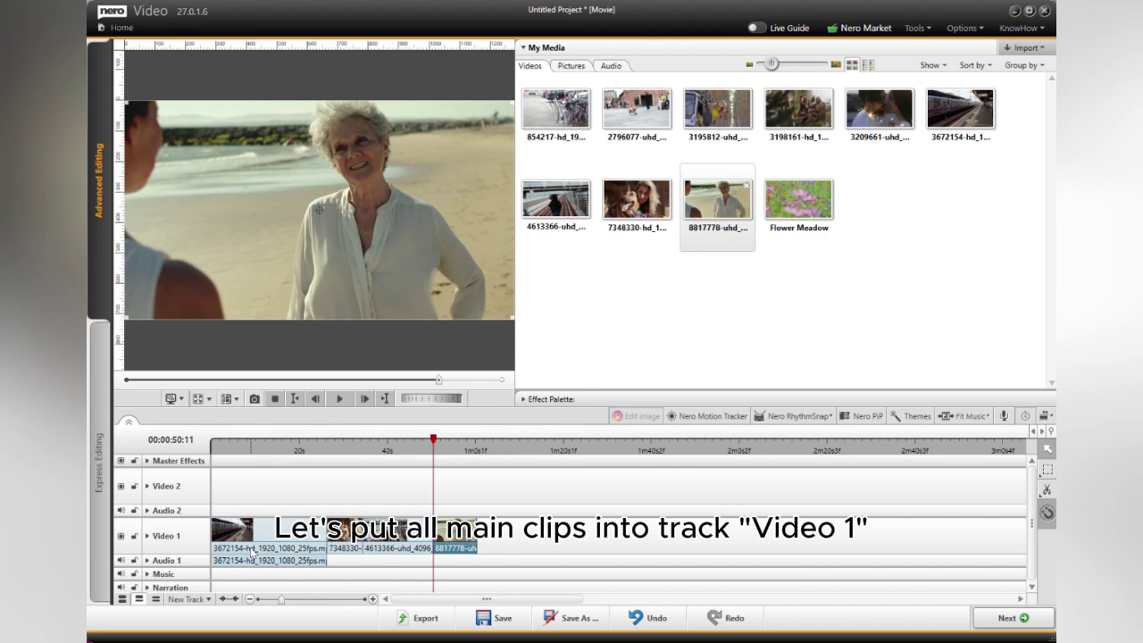
pyautogui.press('Home')
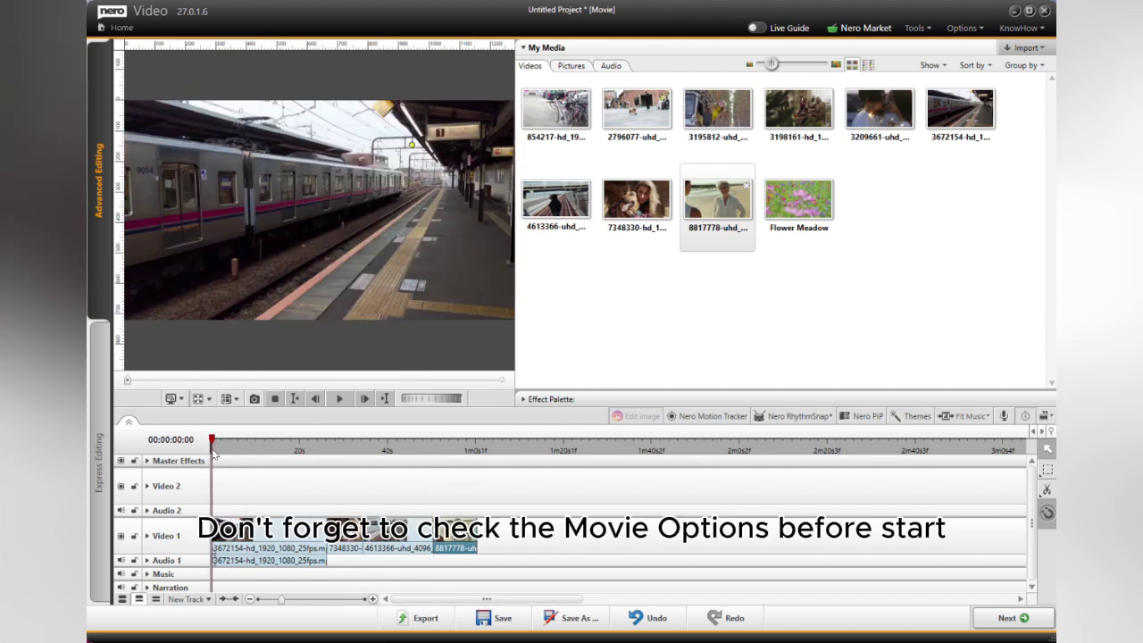
pyautogui.moveTo(320, 463); pyautogui.dragTo(380, 451)
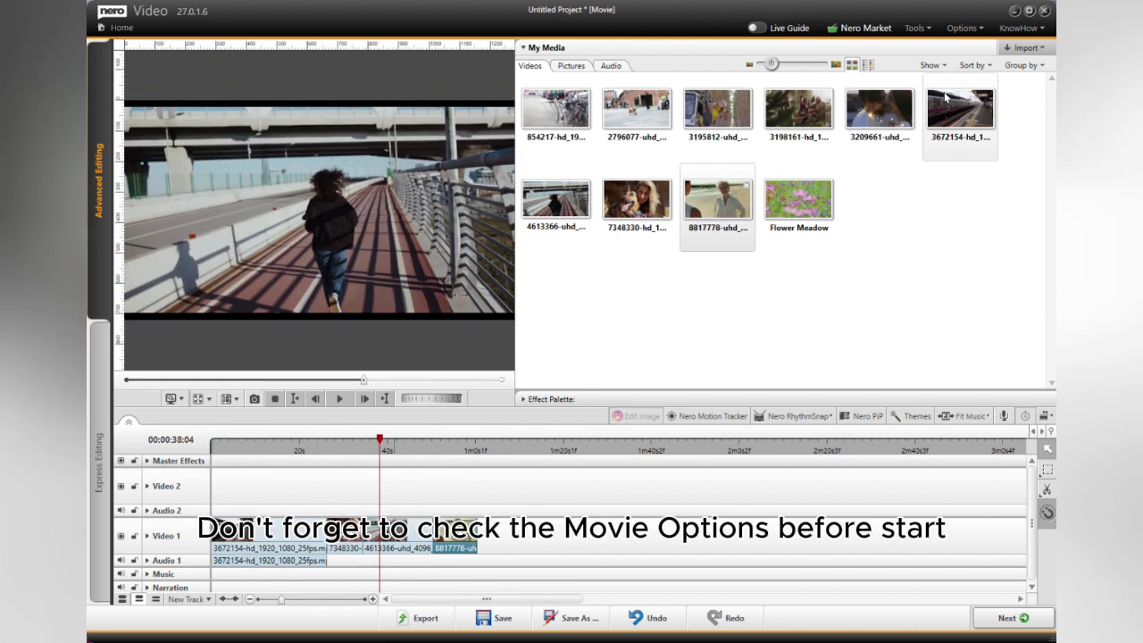
pyautogui.click(963, 27)
pyautogui.click(977, 79)
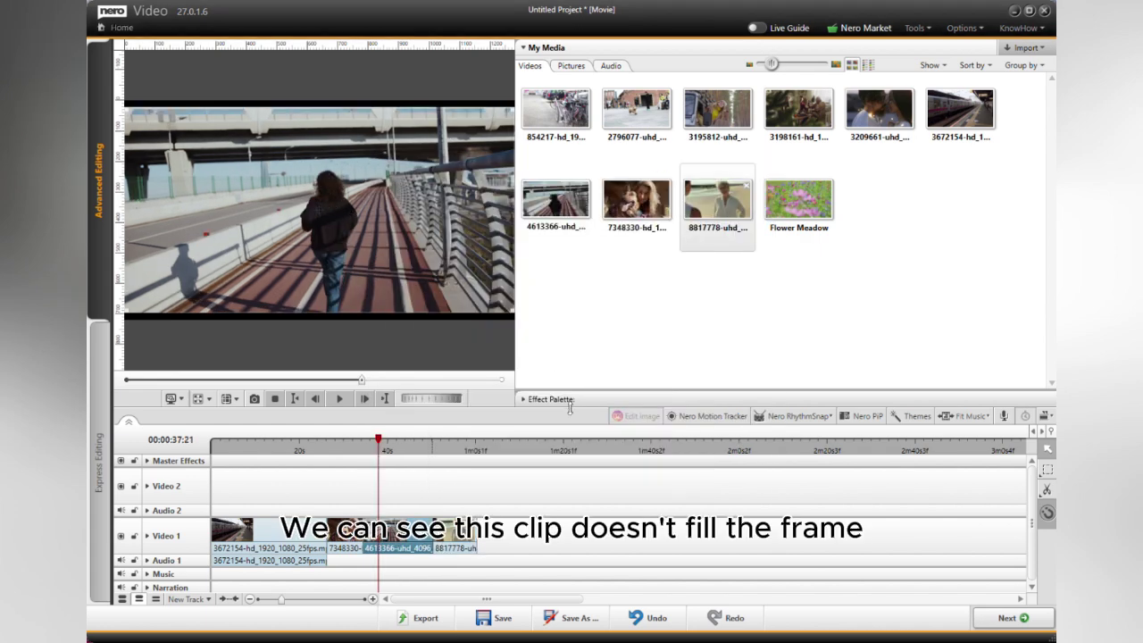
# Set the bridge clip's Scale template to Scale and Fit in Properties
pyautogui.click(552, 399)
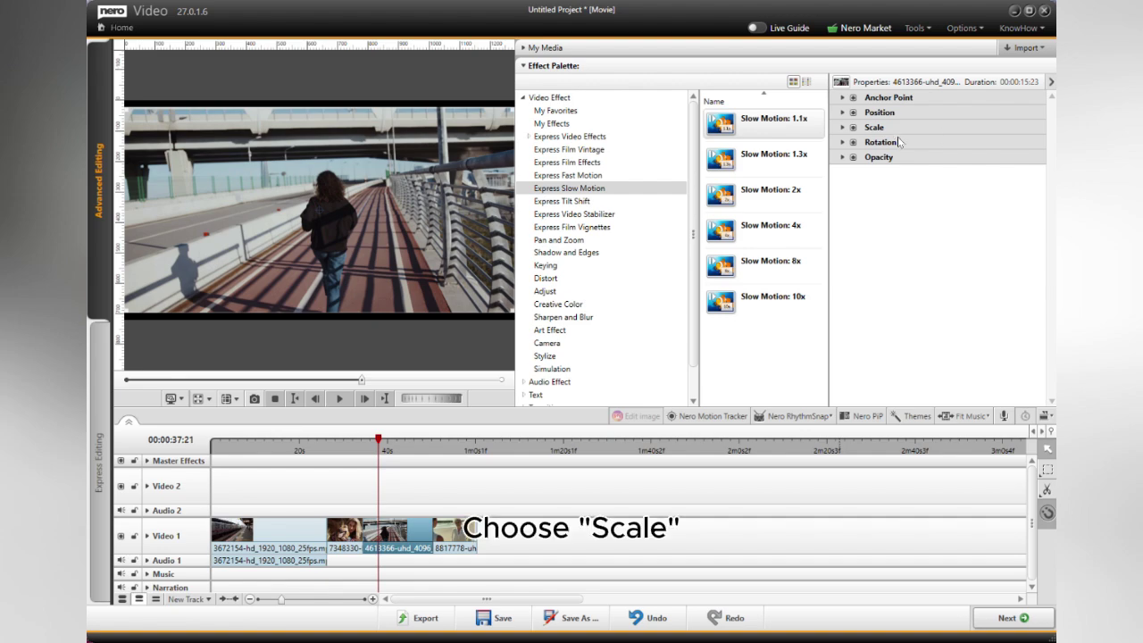
pyautogui.click(843, 128)
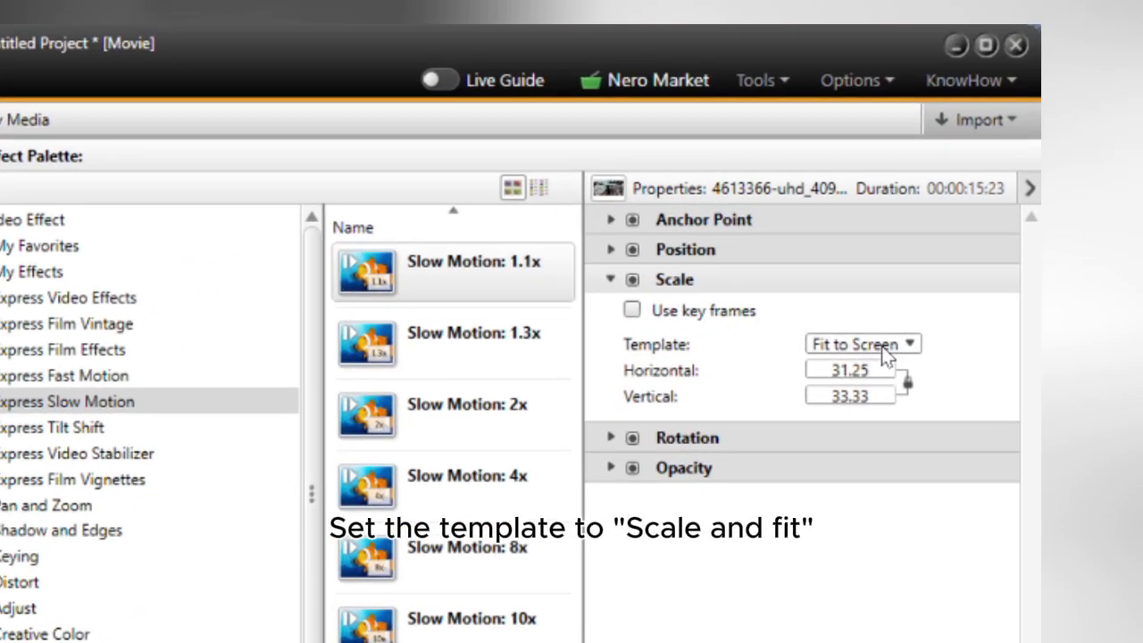
pyautogui.click(886, 353)
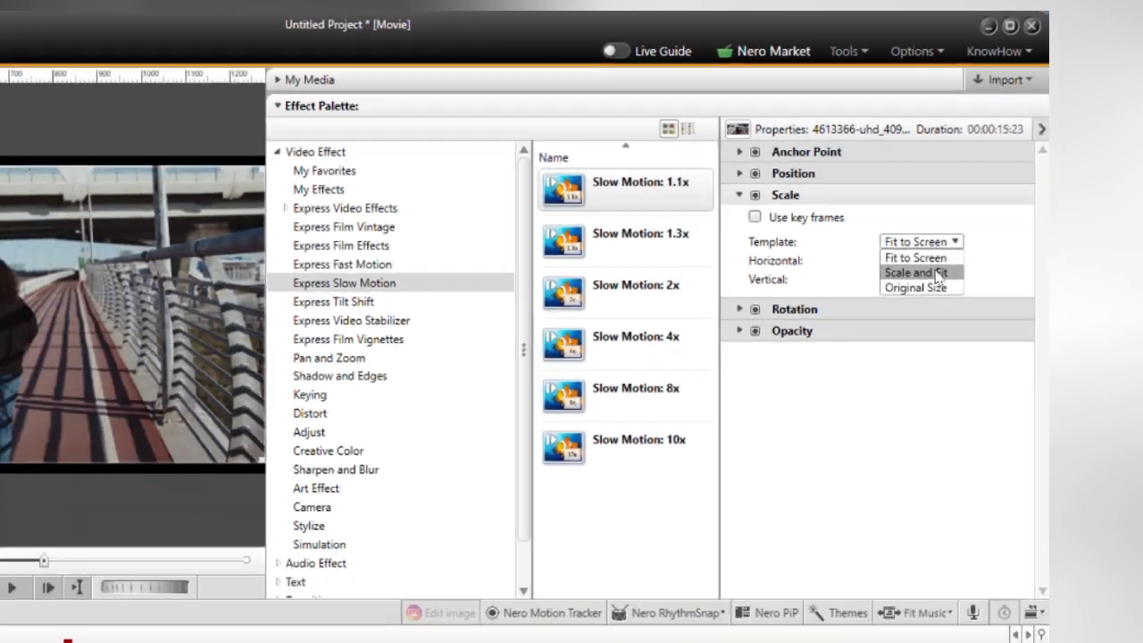
pyautogui.click(889, 387)
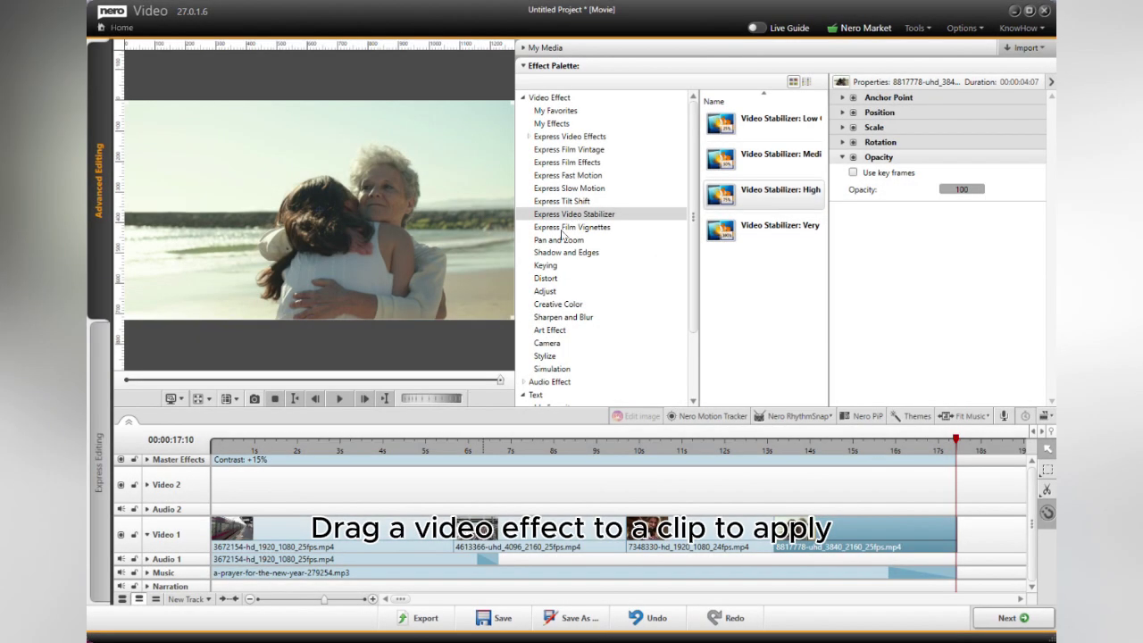
# Apply the Adjust effects Color Balance and Exposure to the bridge clip
pyautogui.click(562, 230)
pyautogui.click(547, 291)
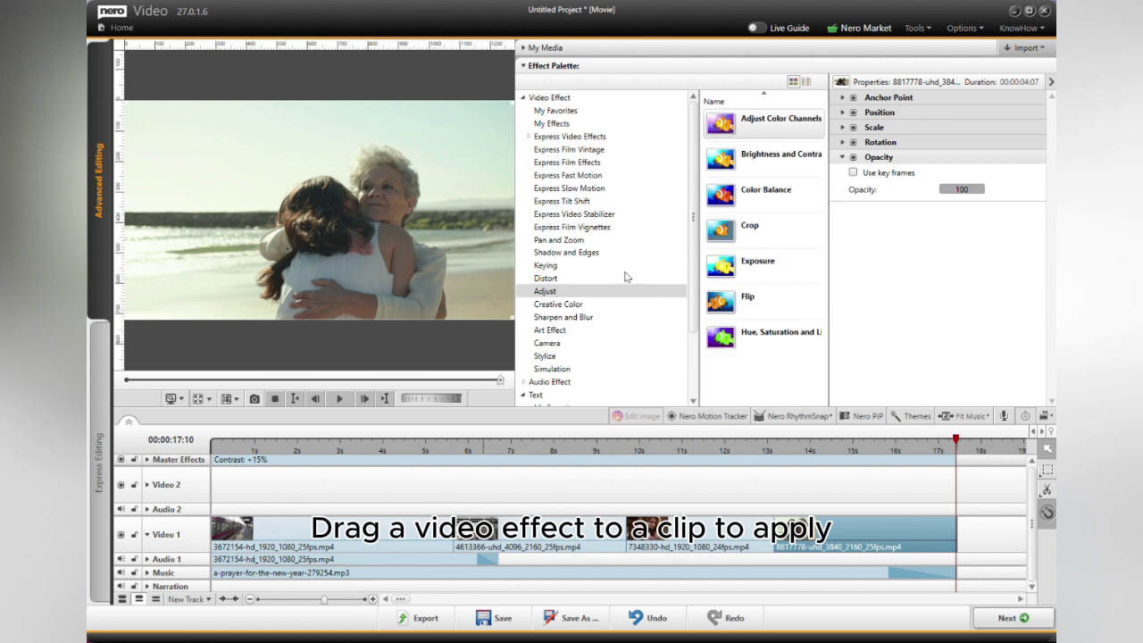
pyautogui.moveTo(721, 198); pyautogui.dragTo(491, 541)
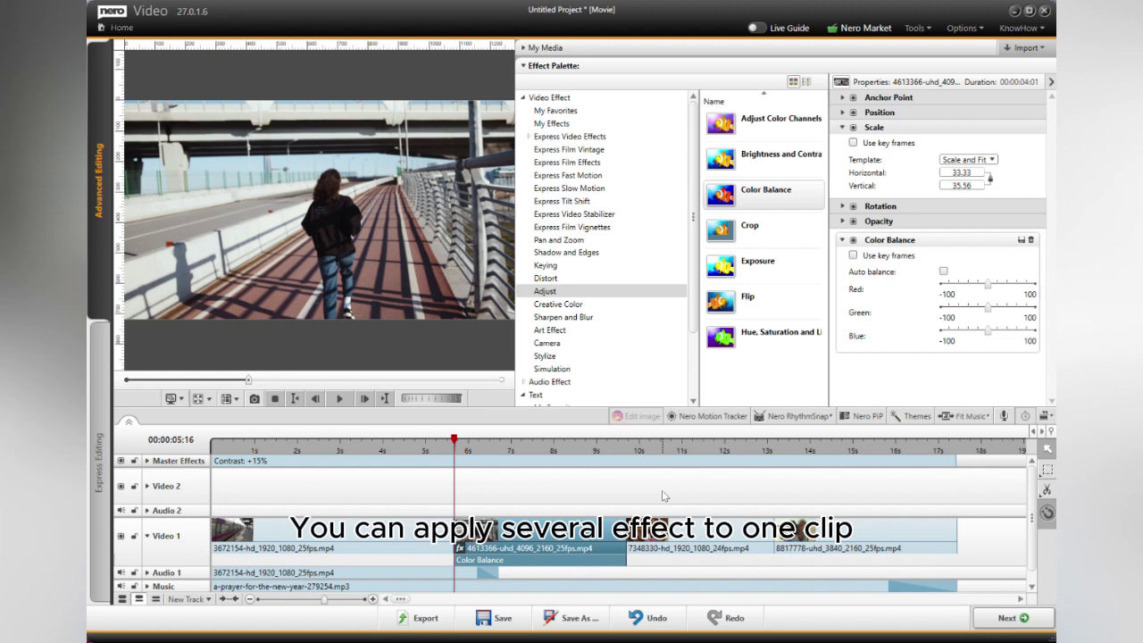
pyautogui.moveTo(758, 264); pyautogui.dragTo(538, 501)
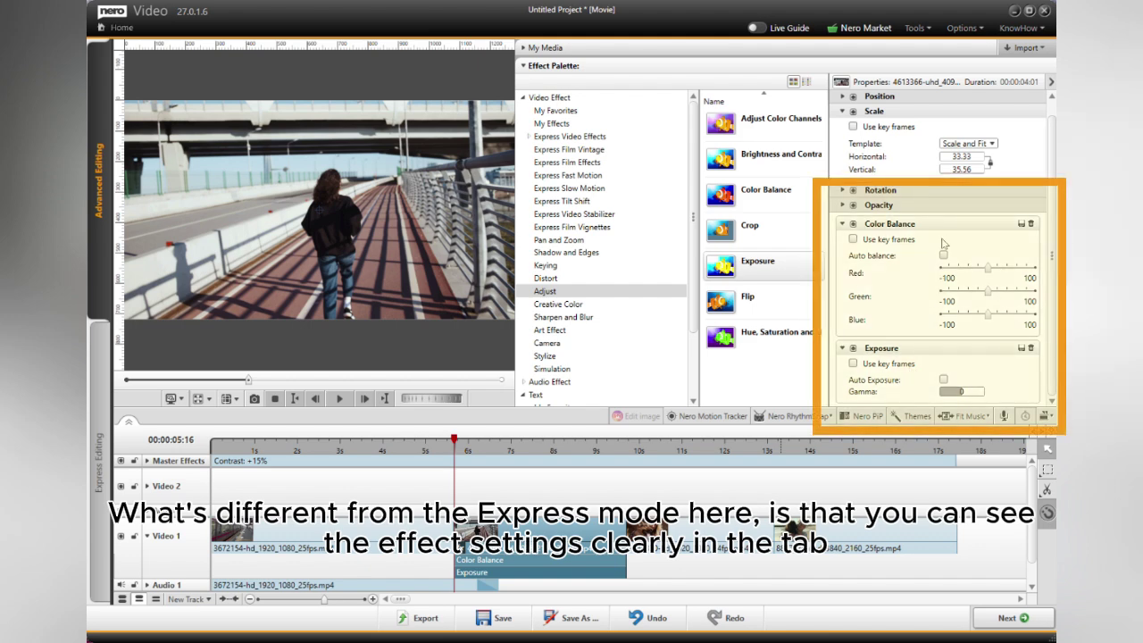
# Set exposure gamma to 12, raise red, green and blue balance, then delete both effects
pyautogui.moveTo(964, 393); pyautogui.dragTo(973, 393)
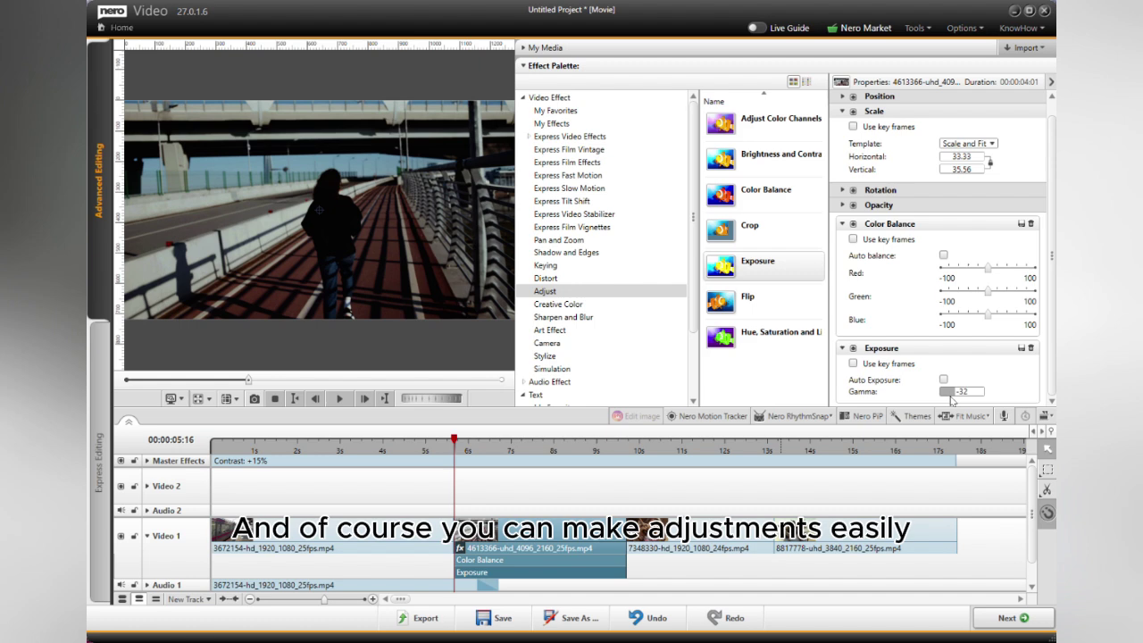
pyautogui.click(999, 317)
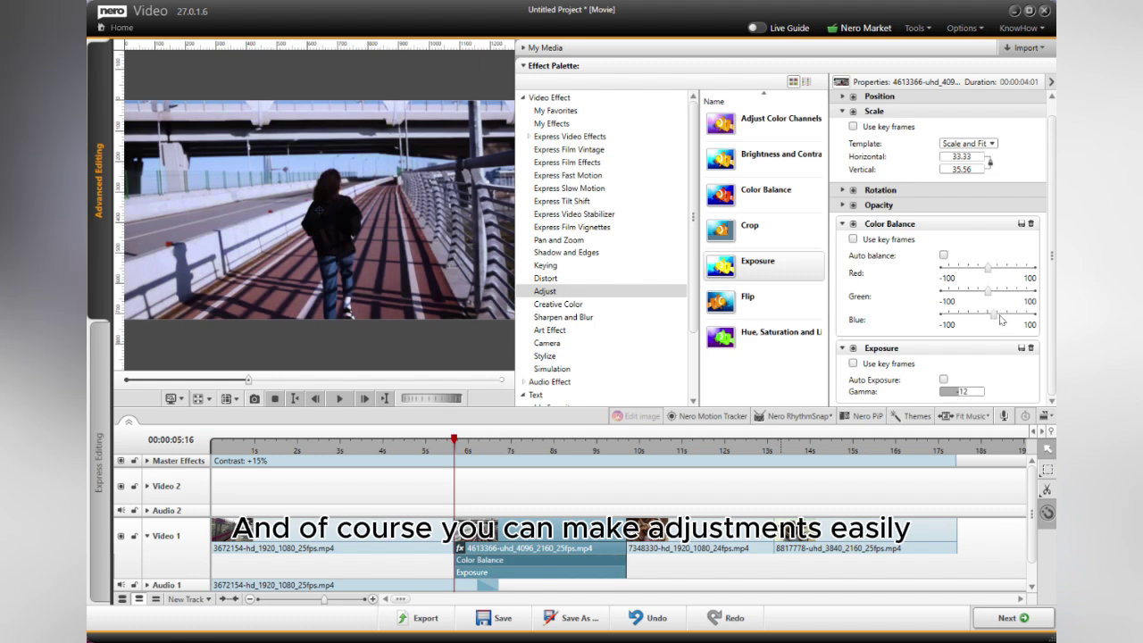
pyautogui.click(1000, 294)
pyautogui.click(994, 269)
pyautogui.moveTo(993, 268); pyautogui.dragTo(1001, 268)
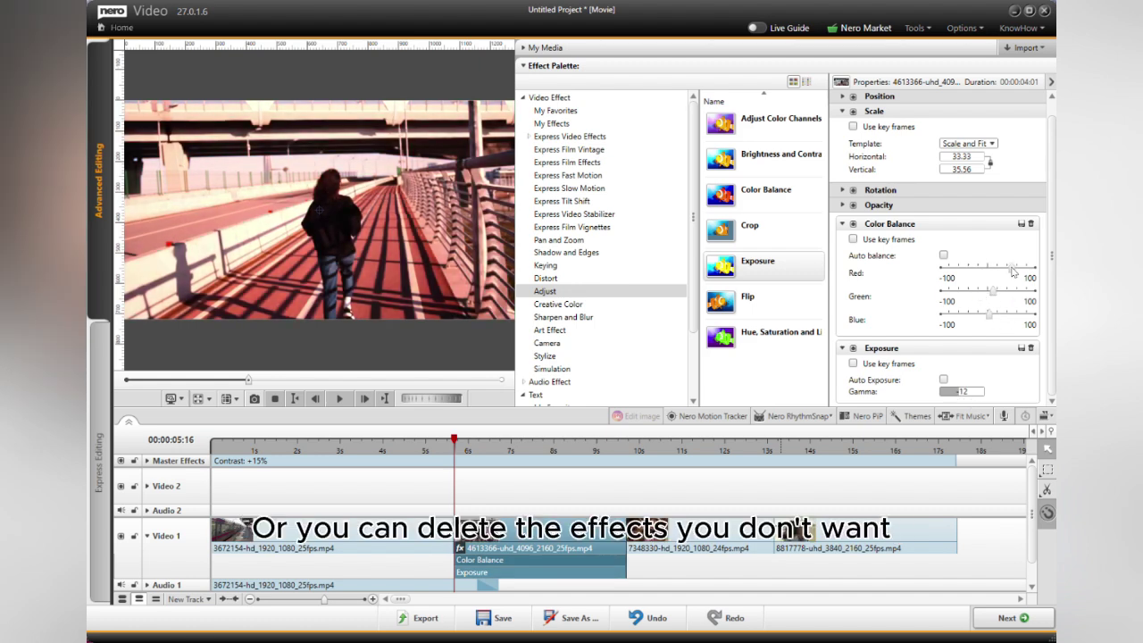
pyautogui.click(1030, 348)
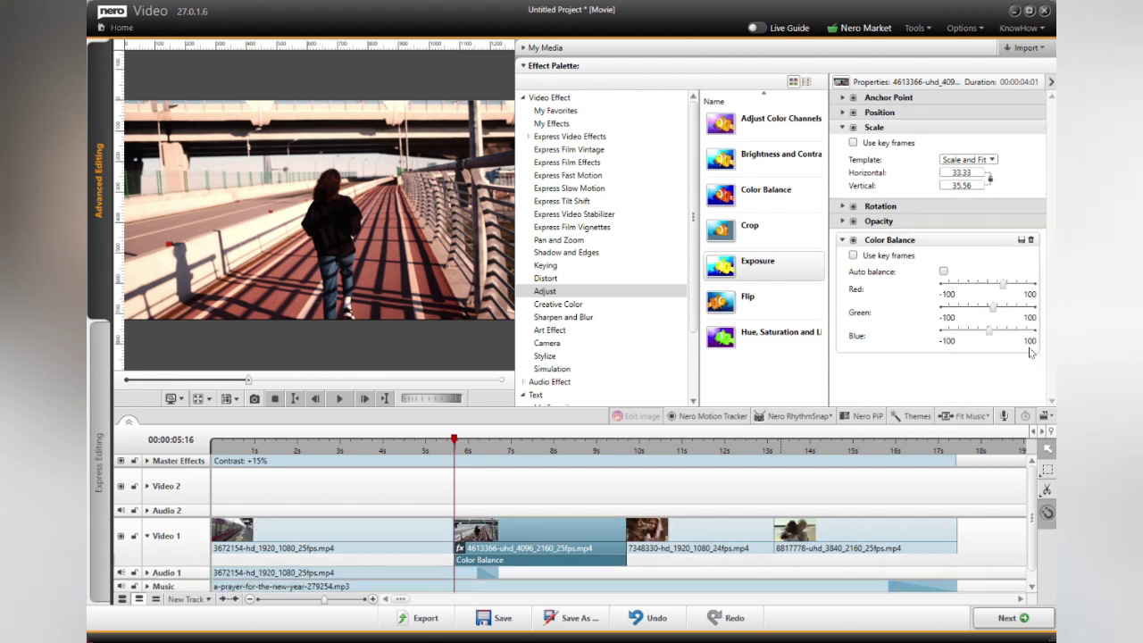
pyautogui.click(1031, 241)
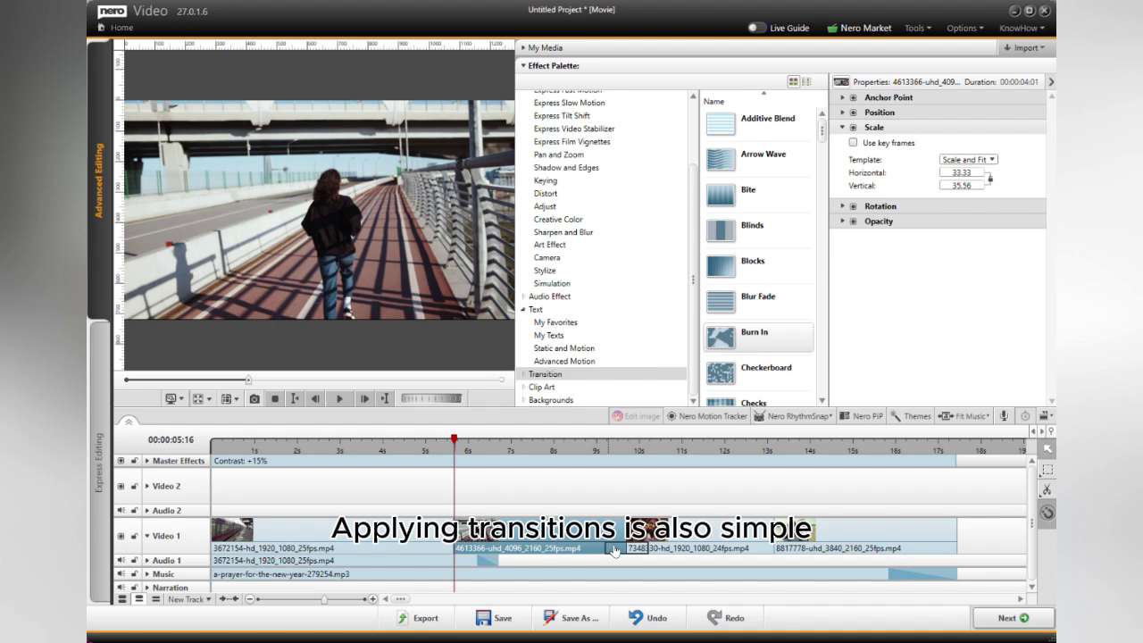
# Add a Burn In transition, preview it, then replace it with Blur Fade
pyautogui.moveTo(614, 551); pyautogui.dragTo(615, 551)
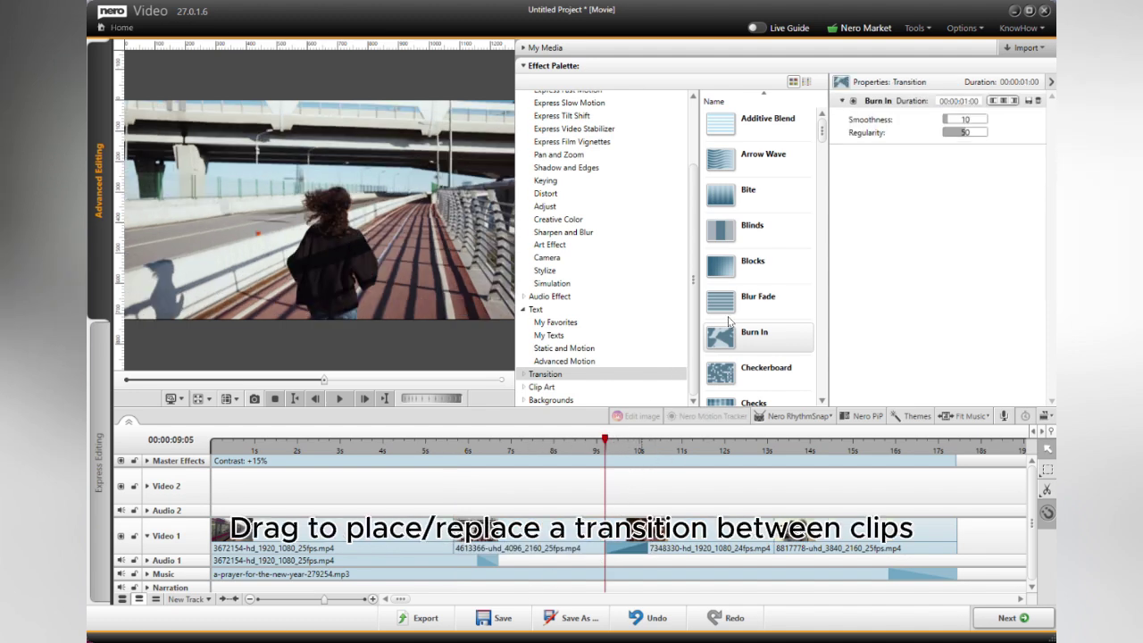
pyautogui.press('space')
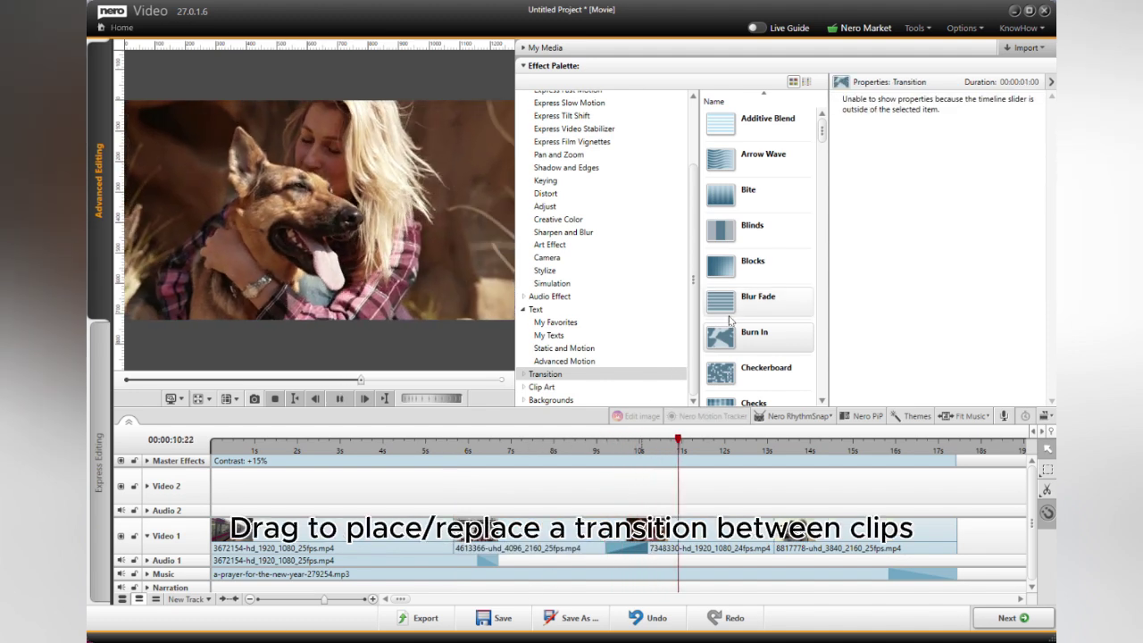
pyautogui.moveTo(725, 303); pyautogui.dragTo(629, 543)
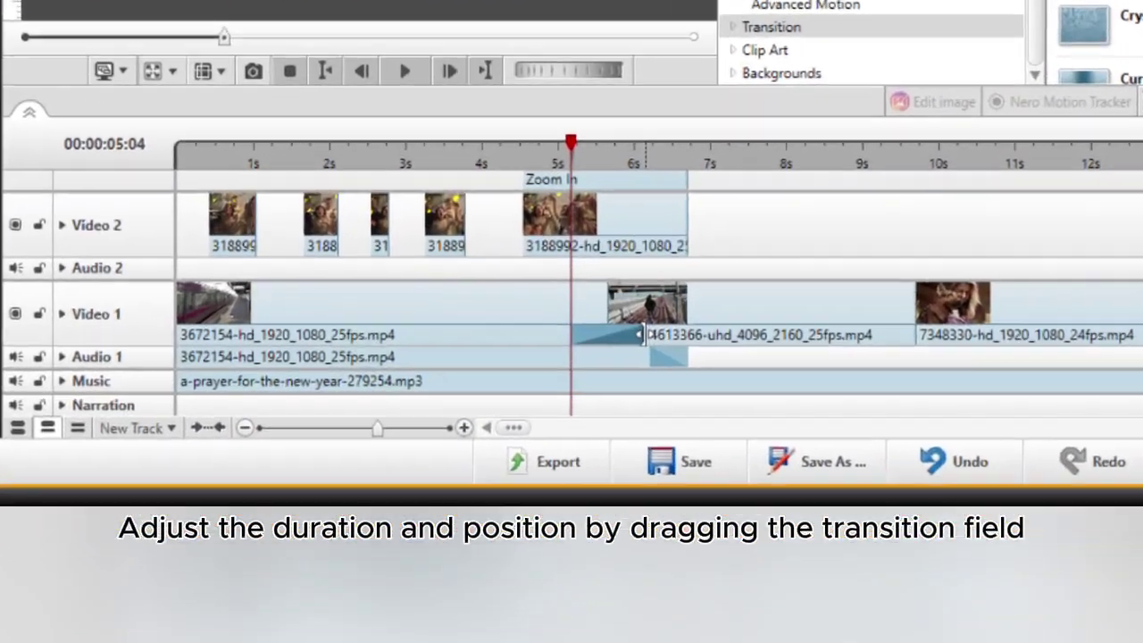
# Try lengthening the transition, undo it, and delete two transitions including the one before 7348330
pyautogui.moveTo(639, 334); pyautogui.dragTo(694, 336)
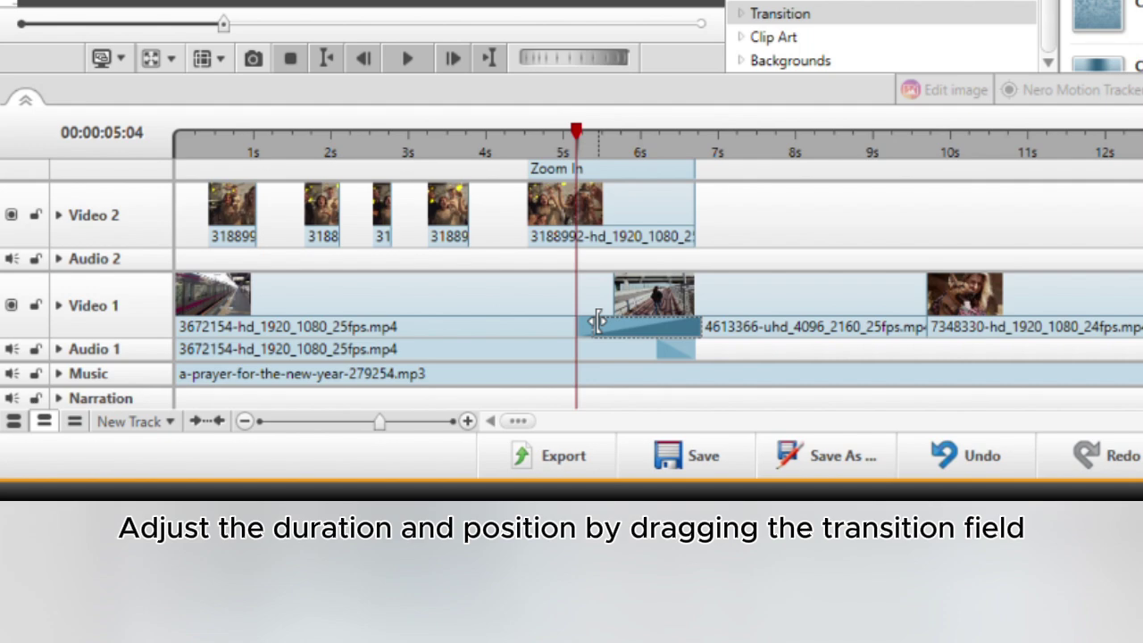
pyautogui.moveTo(544, 325); pyautogui.dragTo(543, 326)
pyautogui.hotkey('ctrl', 'z')
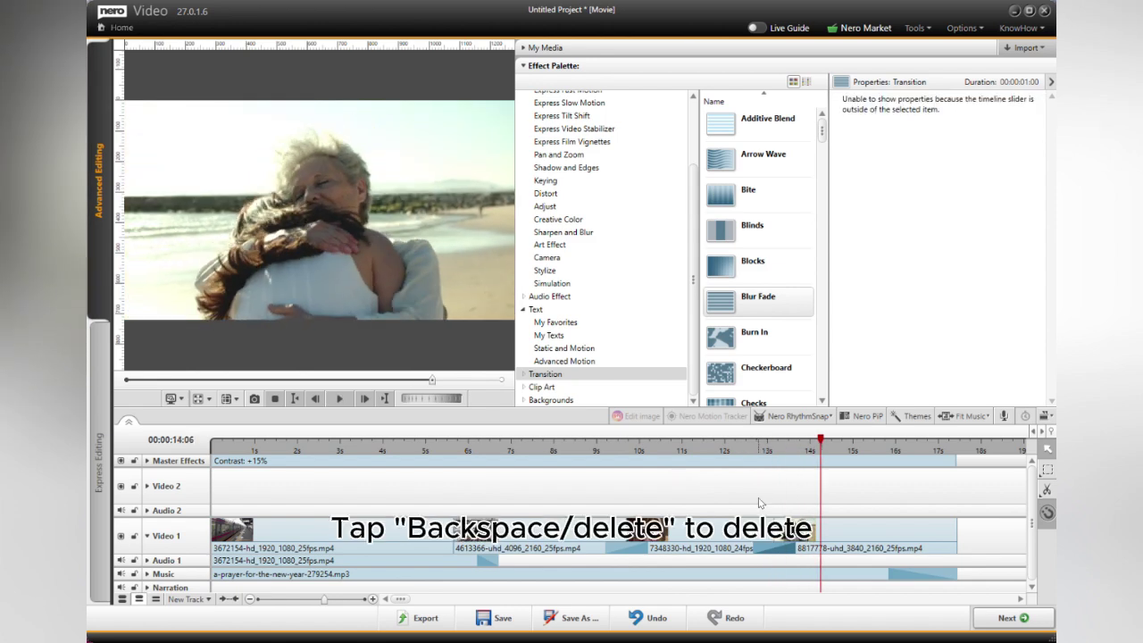
pyautogui.press('BackSpace')
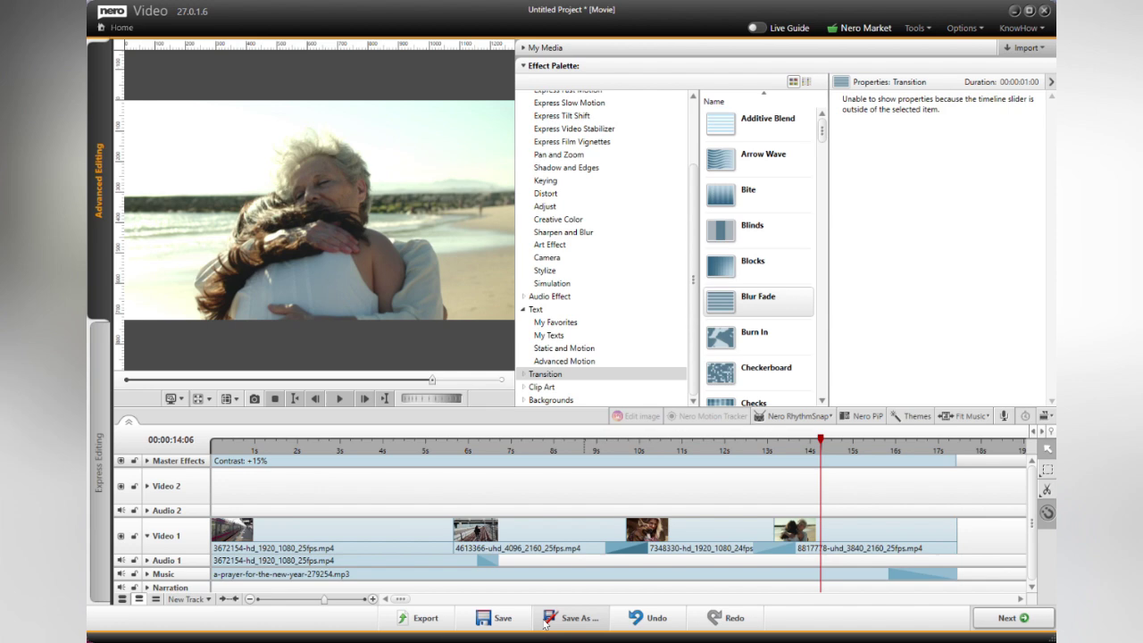
pyautogui.press('BackSpace')
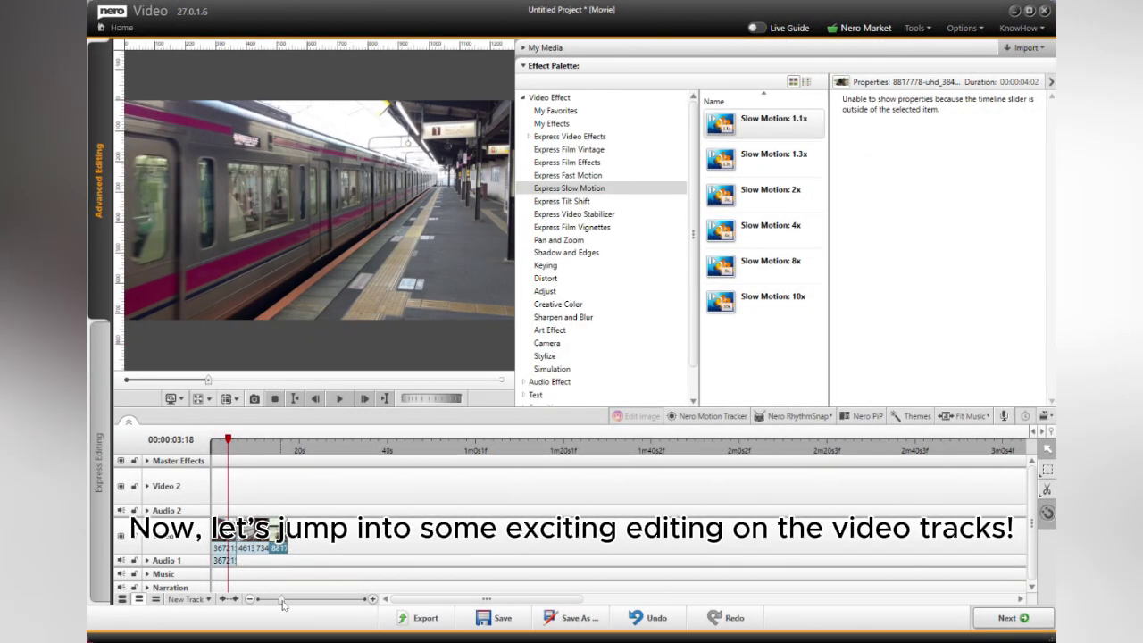
# Zoom the timeline in, split the fireworks clip at the playhead, and delete the unwanted piece
pyautogui.moveTo(282, 604); pyautogui.dragTo(313, 607)
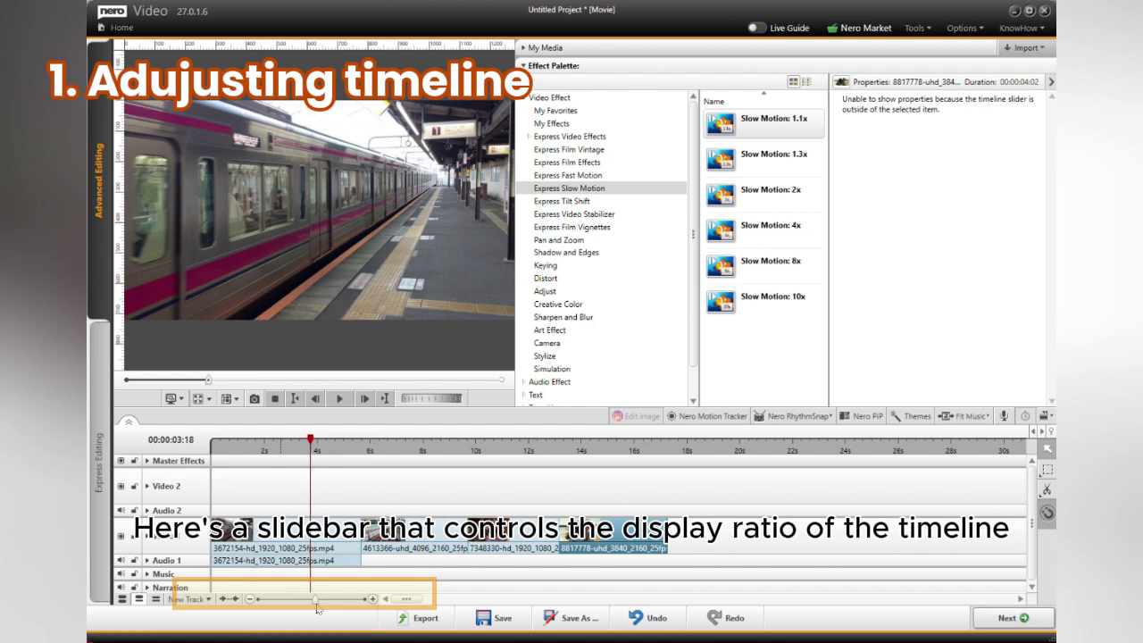
pyautogui.moveTo(317, 608); pyautogui.dragTo(270, 548)
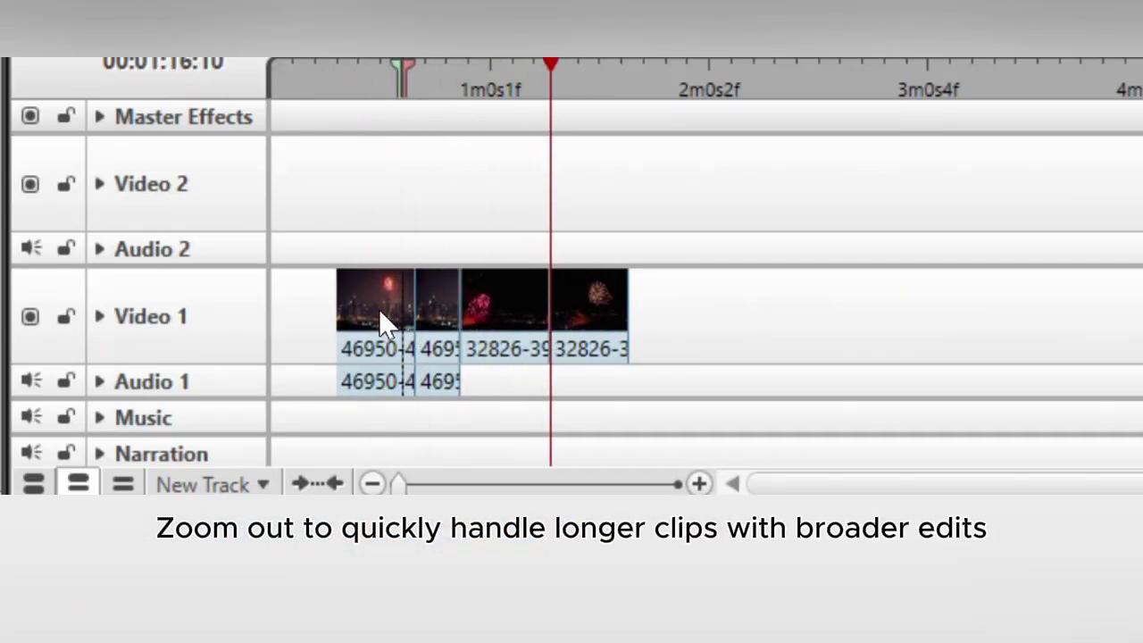
pyautogui.click(380, 314)
pyautogui.press('Delete')
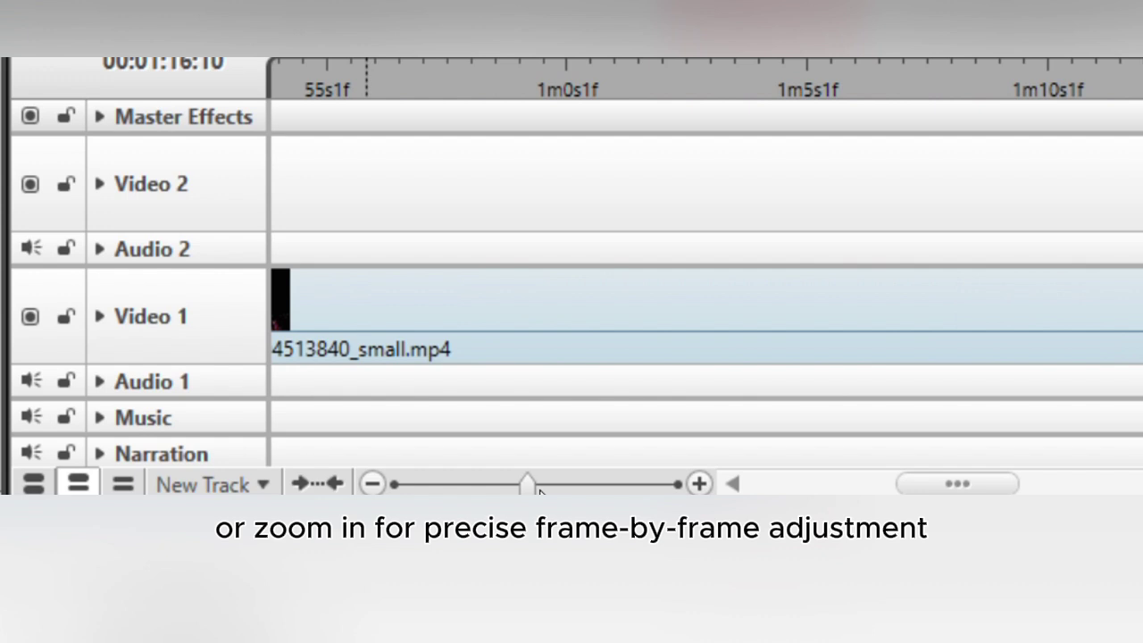
# Zoom to frame level and trim the fireworks clip's start to the playhead just past 52 seconds
pyautogui.moveTo(523, 483); pyautogui.dragTo(676, 483)
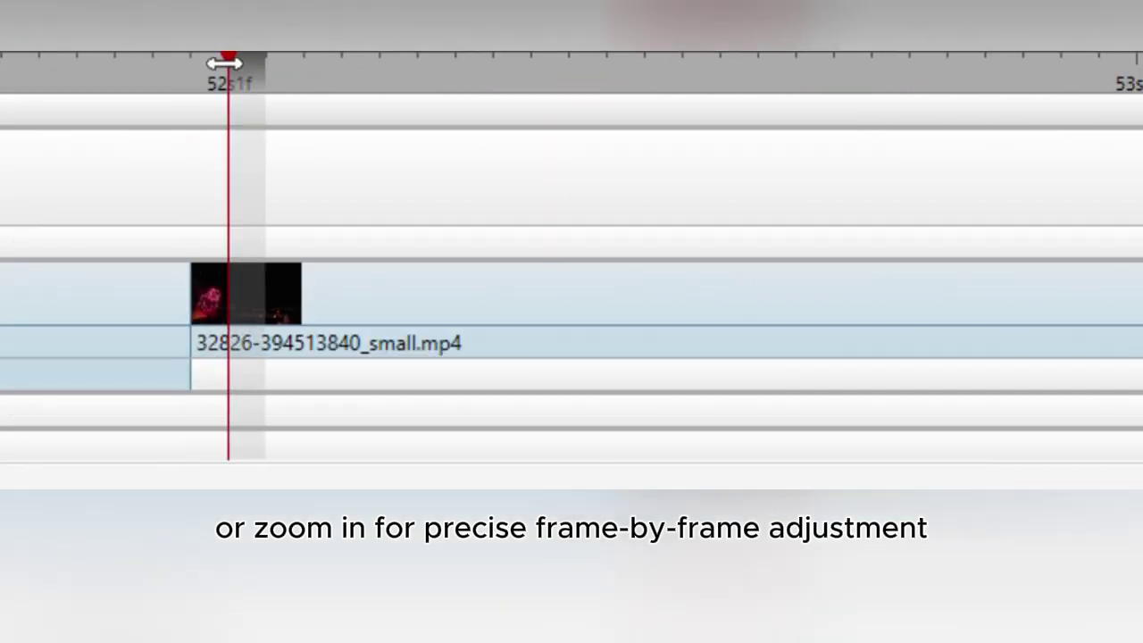
pyautogui.moveTo(230, 55); pyautogui.dragTo(598, 187)
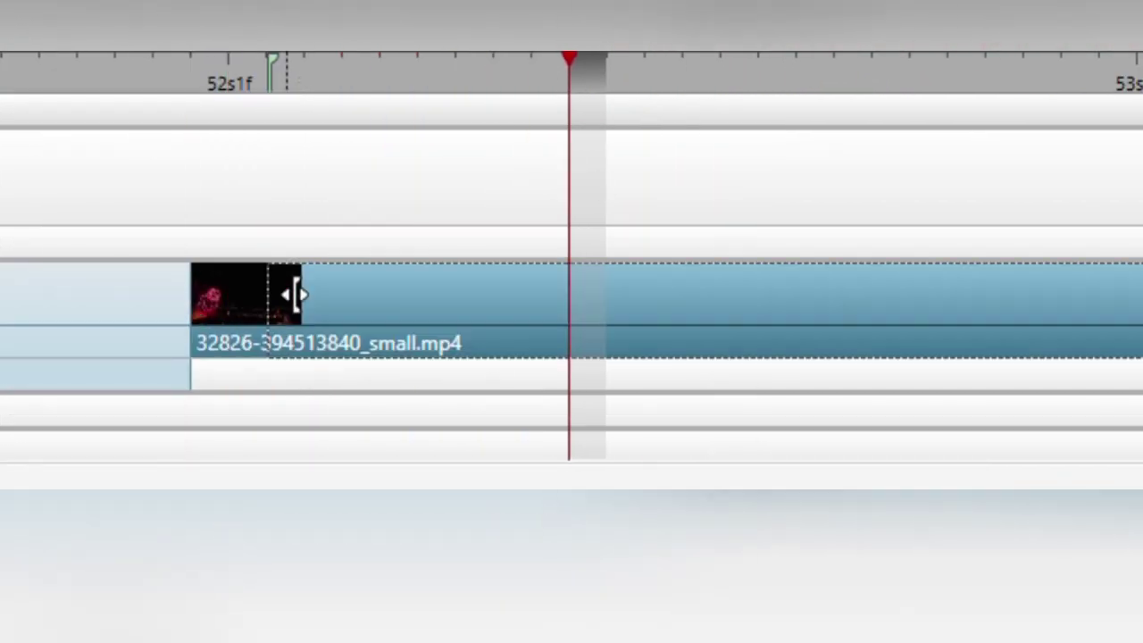
pyautogui.moveTo(286, 294); pyautogui.dragTo(607, 295)
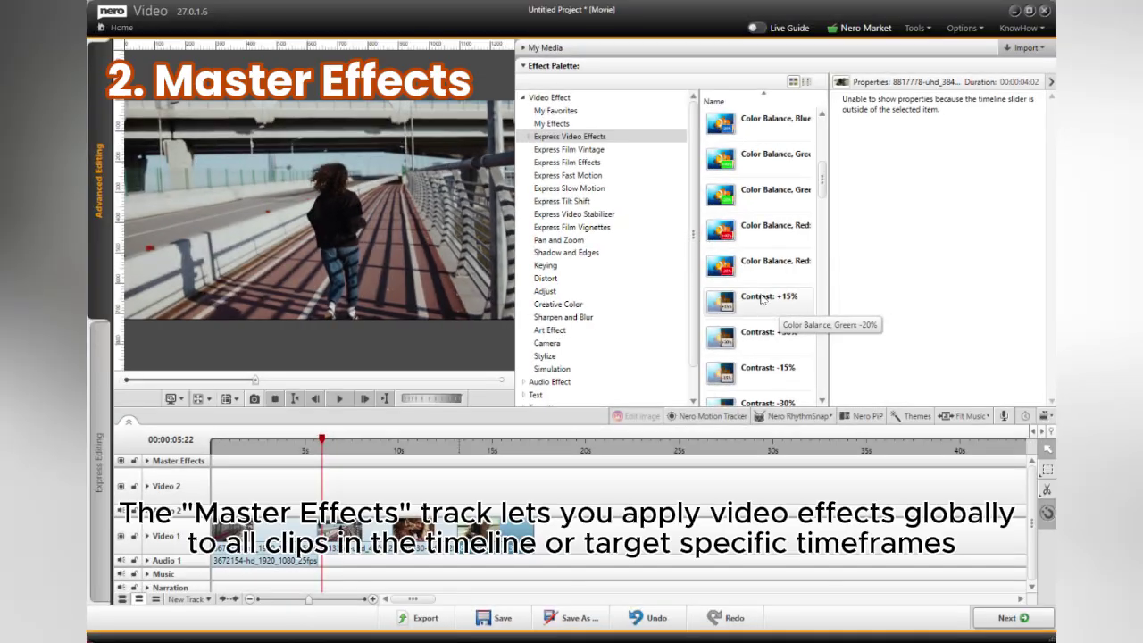
# Drop Contrast: +15% on the Master Effects track and stretch it to the clips' end
pyautogui.moveTo(766, 311); pyautogui.dragTo(219, 471)
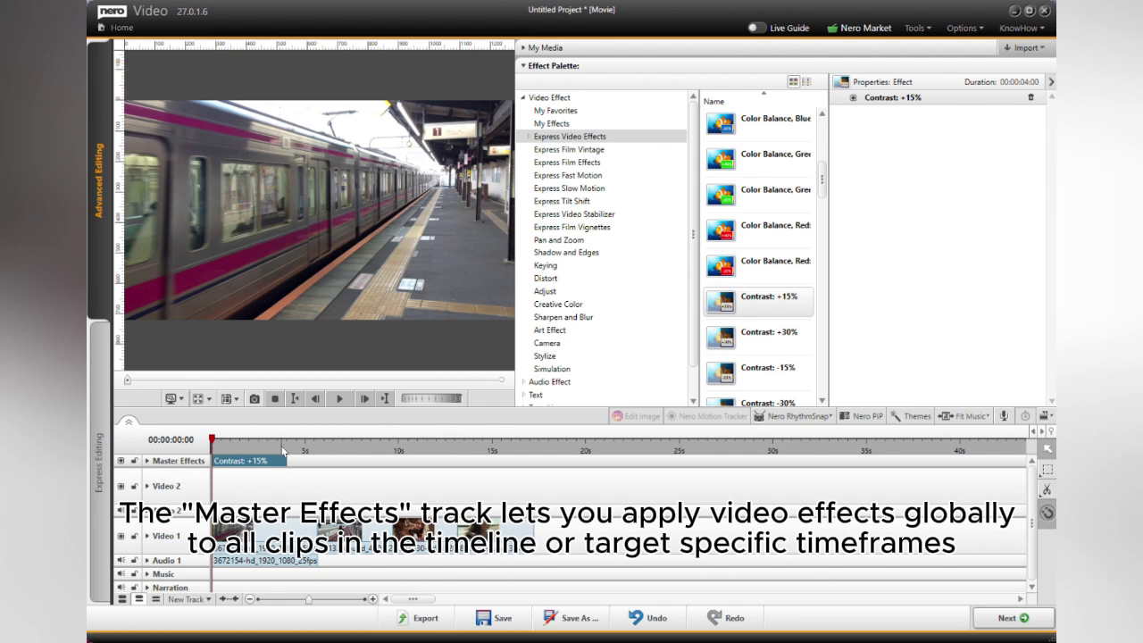
pyautogui.moveTo(286, 458); pyautogui.dragTo(534, 460)
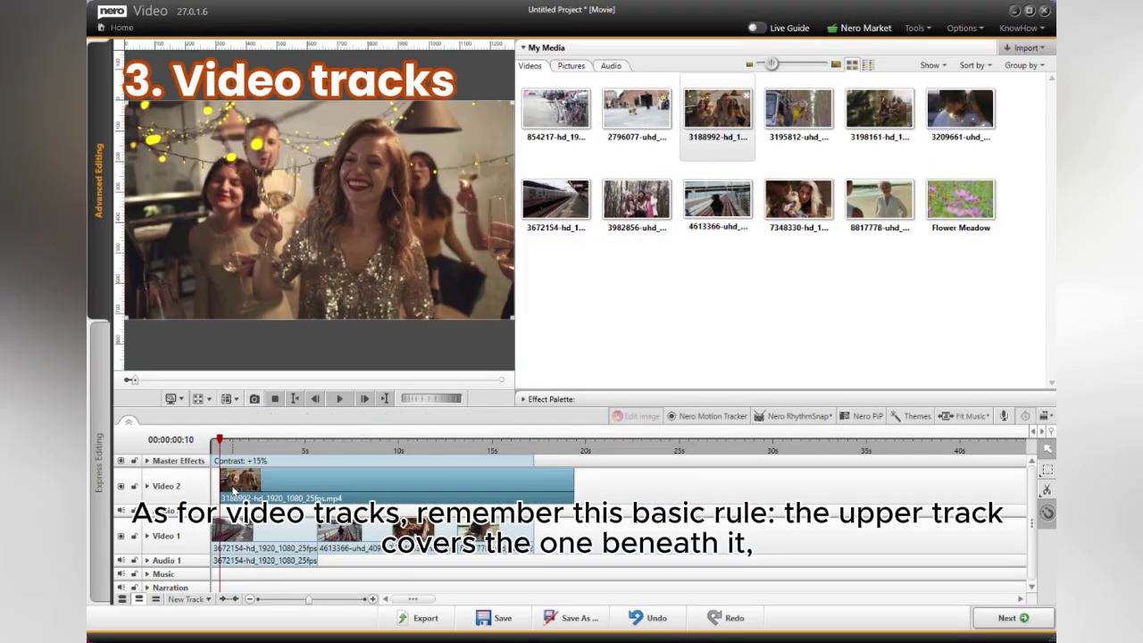
# Trim the first 3188992 clip on Video 2 into a short flashback near the movie start
pyautogui.click(211, 455)
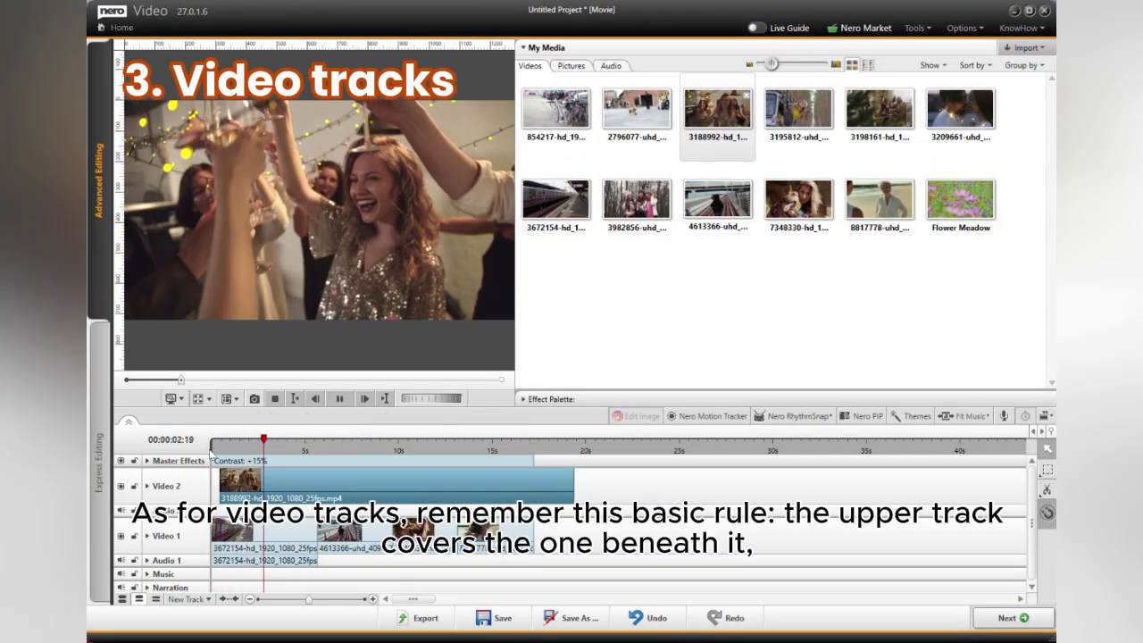
pyautogui.press('space')
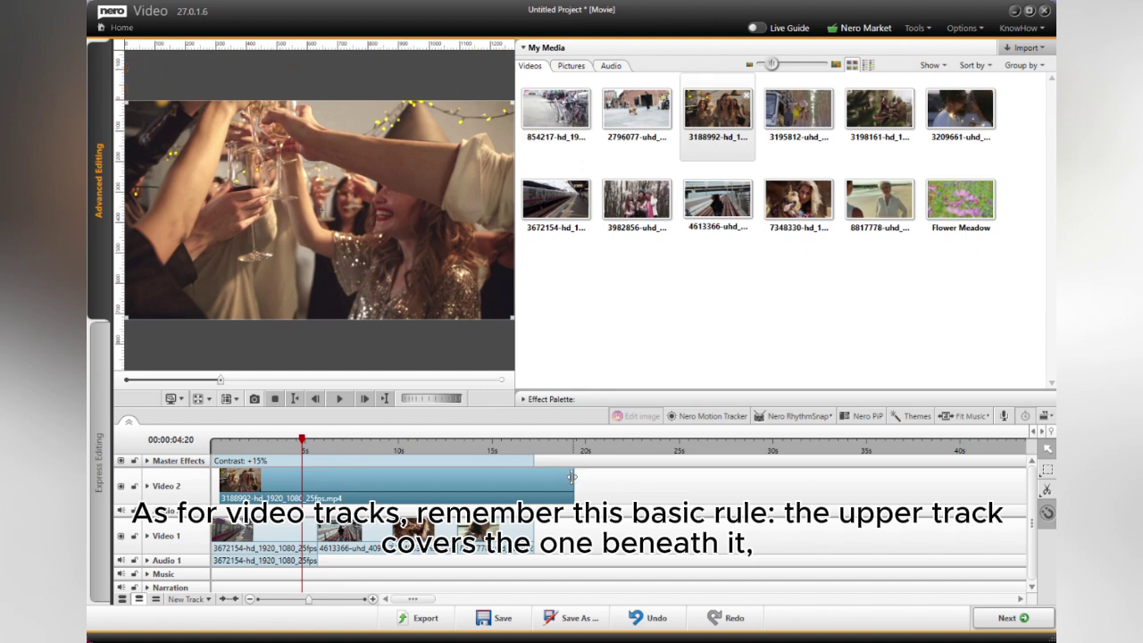
pyautogui.moveTo(227, 487); pyautogui.dragTo(232, 482)
pyautogui.press('space')
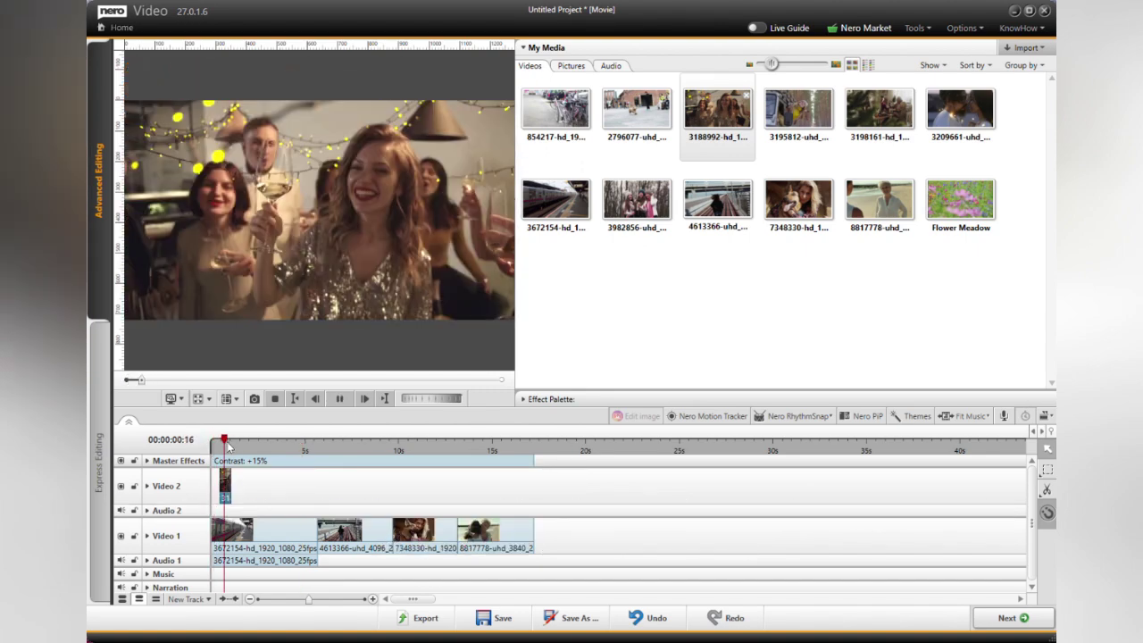
# Paste two more 3188992 flashback copies at the playhead and trim each short
pyautogui.hotkey('ctrl', 'v')
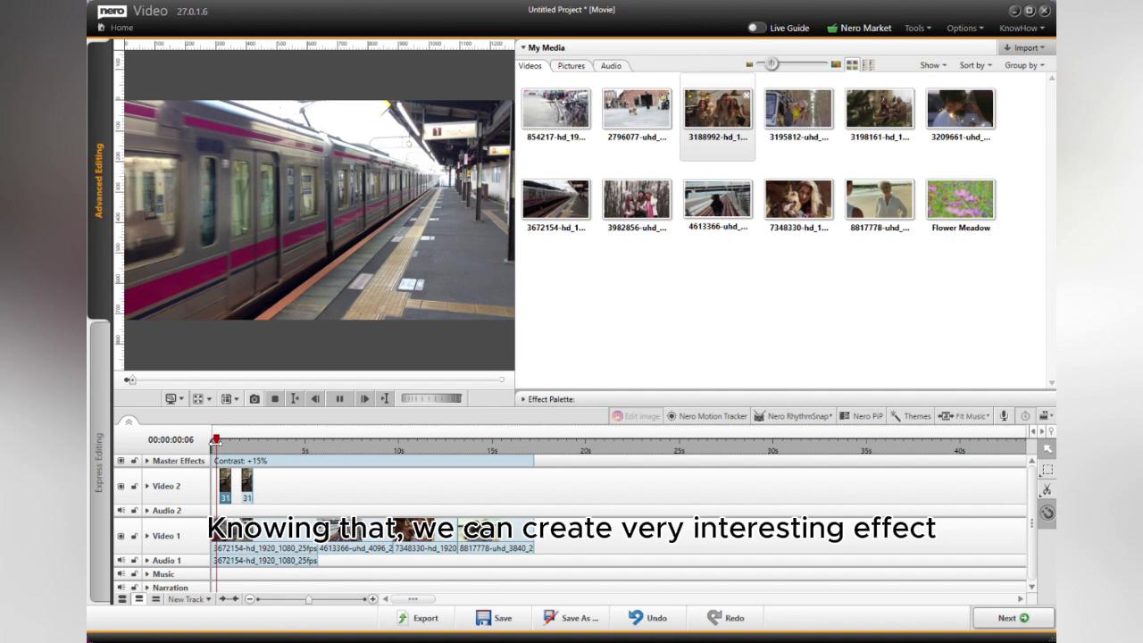
pyautogui.scroll(5, 217, 449)
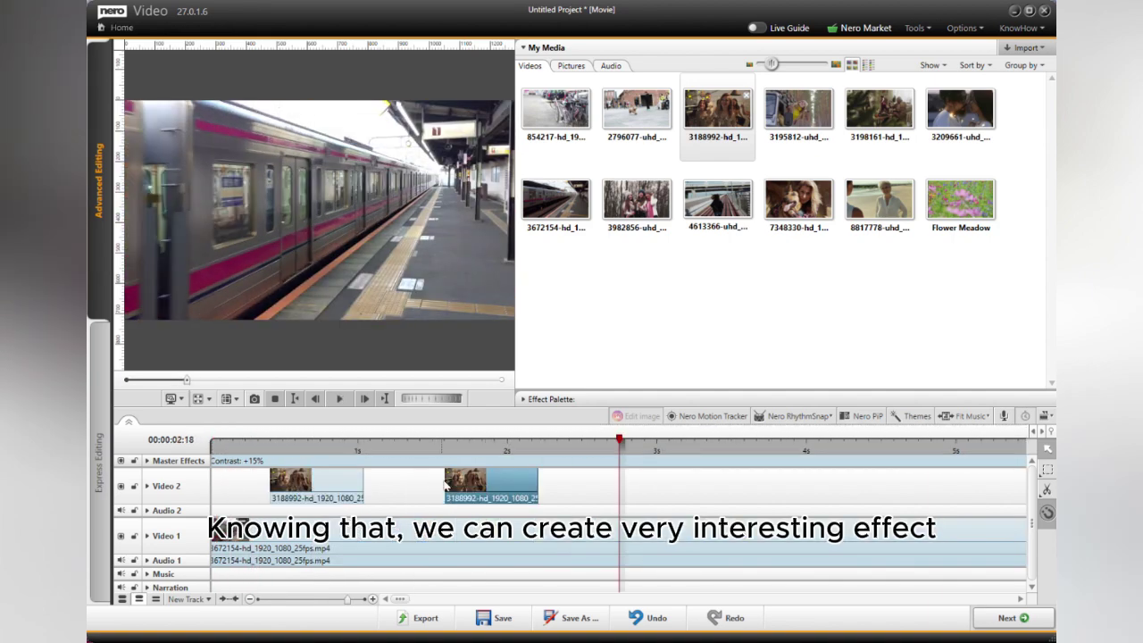
pyautogui.moveTo(491, 487); pyautogui.dragTo(522, 487)
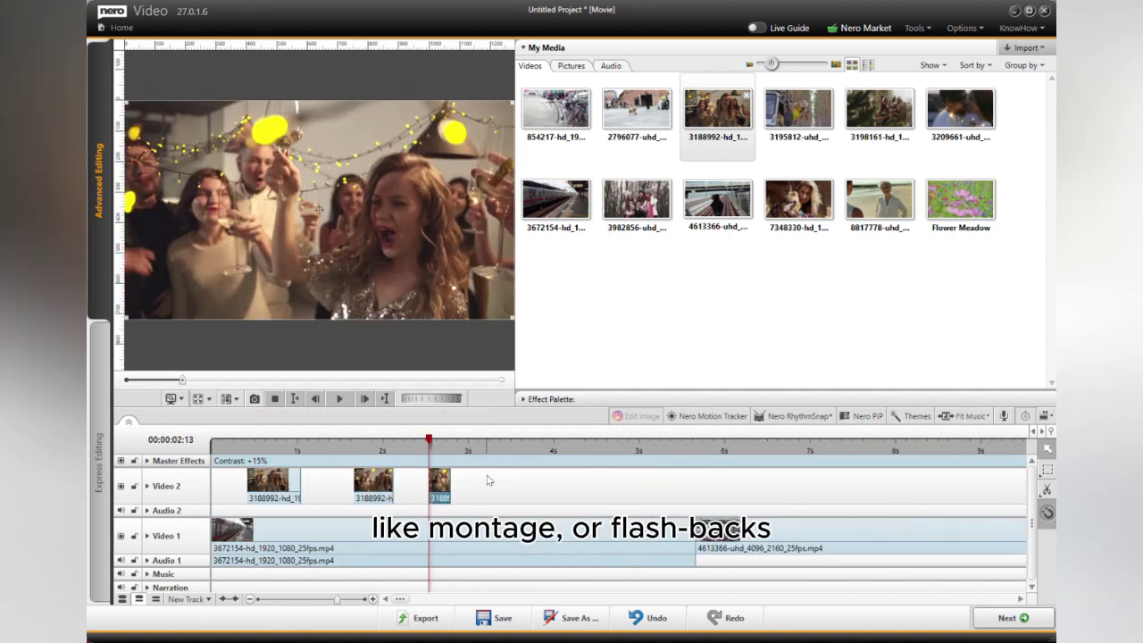
pyautogui.hotkey('ctrl', 'v')
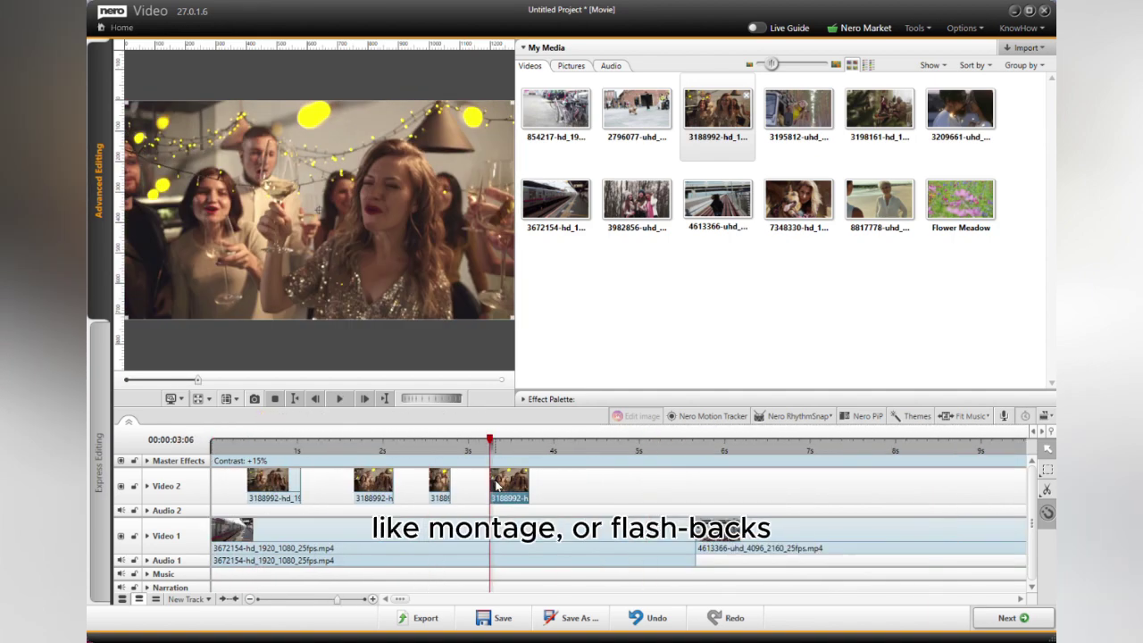
pyautogui.moveTo(530, 486)
pyautogui.mouseDown()
pyautogui.moveTo(587, 486)
pyautogui.moveTo(528, 489)
pyautogui.mouseUp()
pyautogui.press('space')
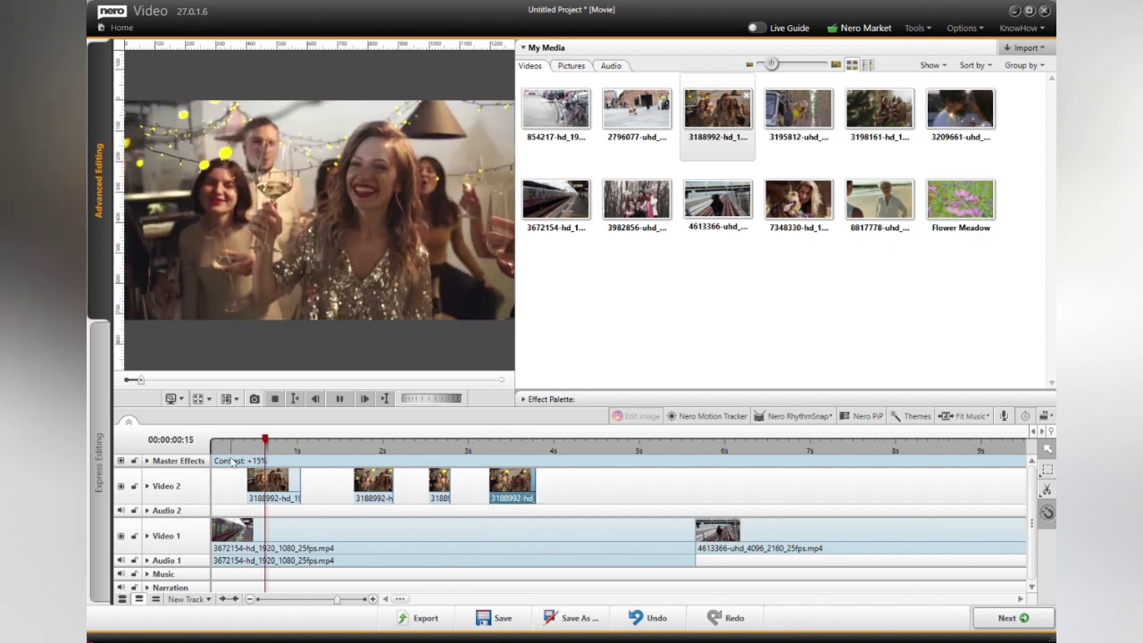
# Paste a final 3188992 piece further along, adjust its length, and play the montage
pyautogui.click(600, 496)
pyautogui.hotkey('ctrl', 'v')
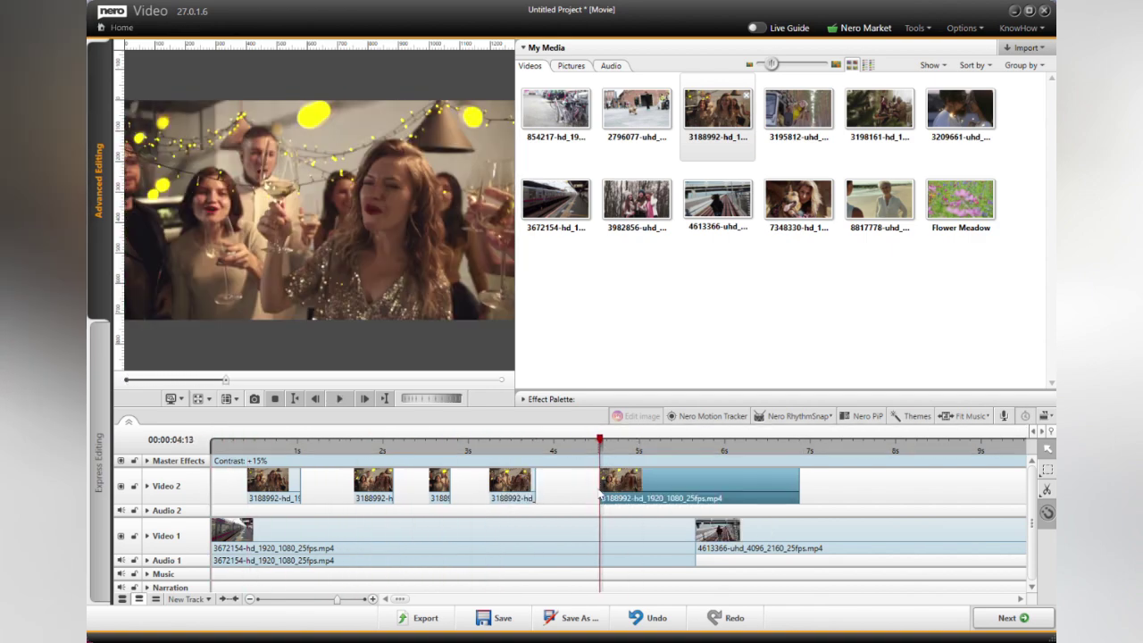
pyautogui.moveTo(799, 487)
pyautogui.mouseDown()
pyautogui.moveTo(703, 486)
pyautogui.moveTo(784, 487)
pyautogui.mouseUp()
pyautogui.press('space')
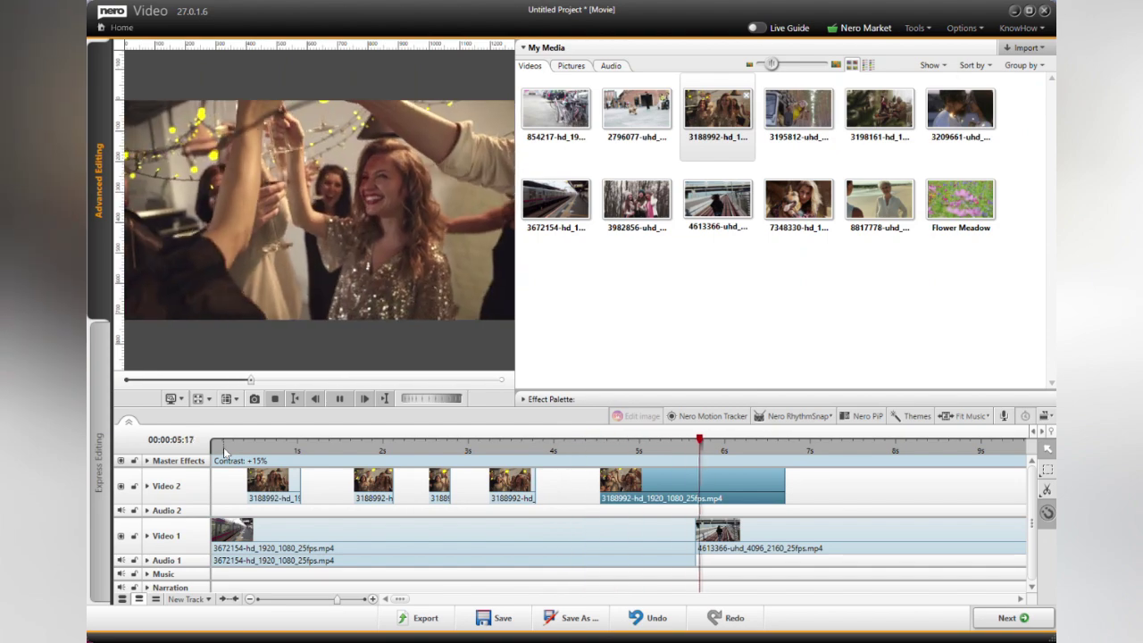
# Stop playback, rewind to the start, and insert an empty Video 3 track
pyautogui.press('space')
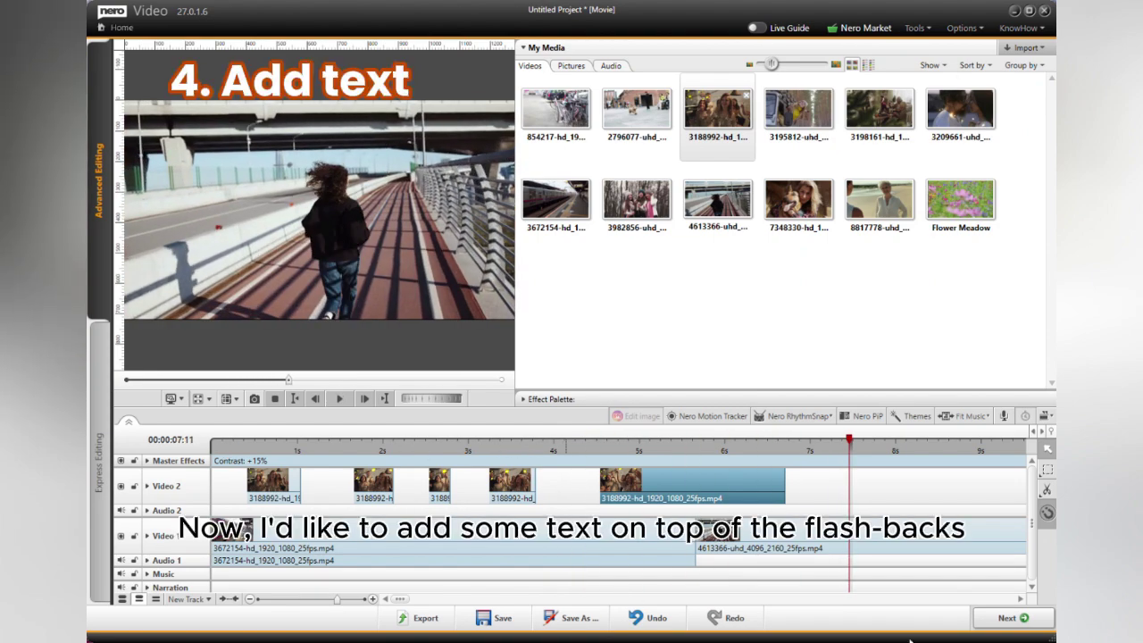
pyautogui.press('Home')
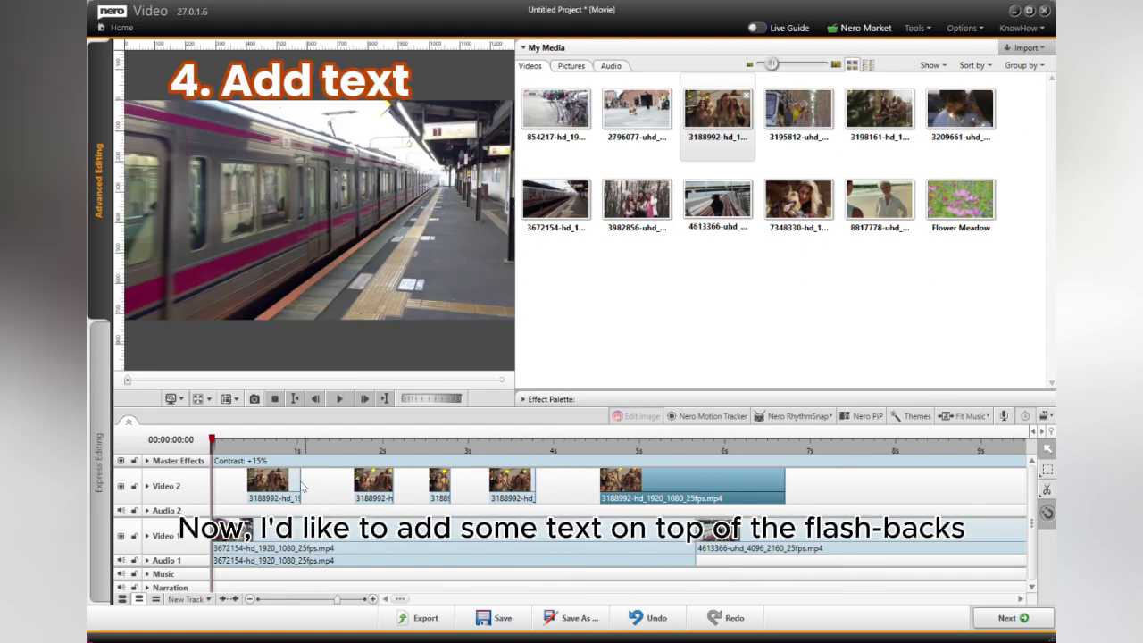
pyautogui.rightClick(186, 487)
pyautogui.moveTo(236, 494)
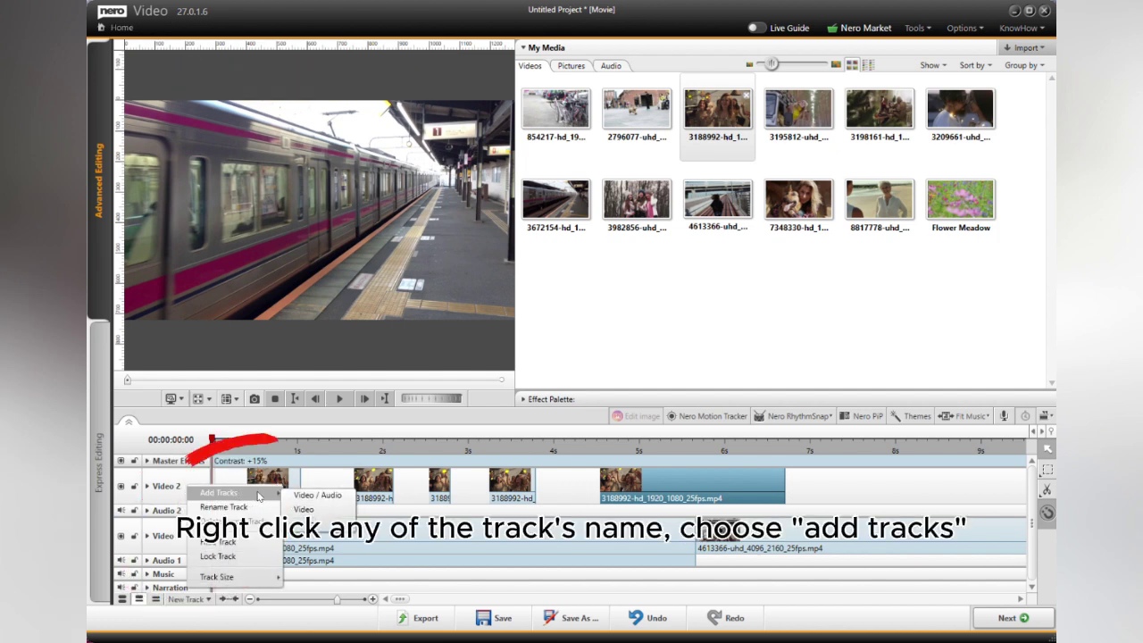
pyautogui.click(326, 513)
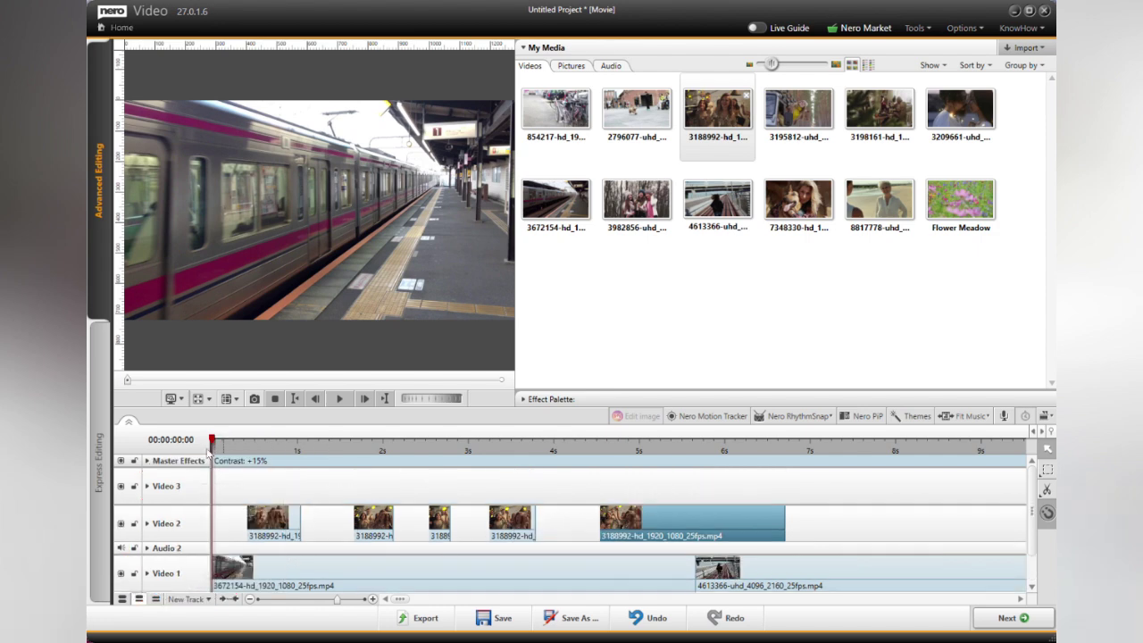
# Put the Static and Motion 'Zoom In' text effect on Video 3 with a large font preset
pyautogui.click(546, 399)
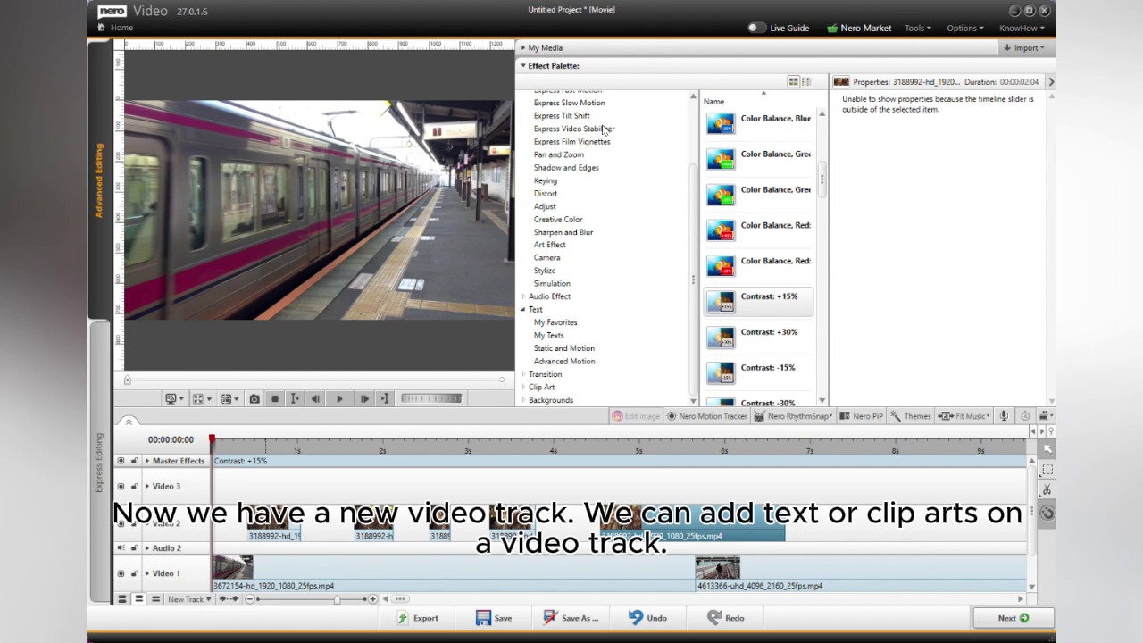
pyautogui.click(554, 337)
pyautogui.click(553, 350)
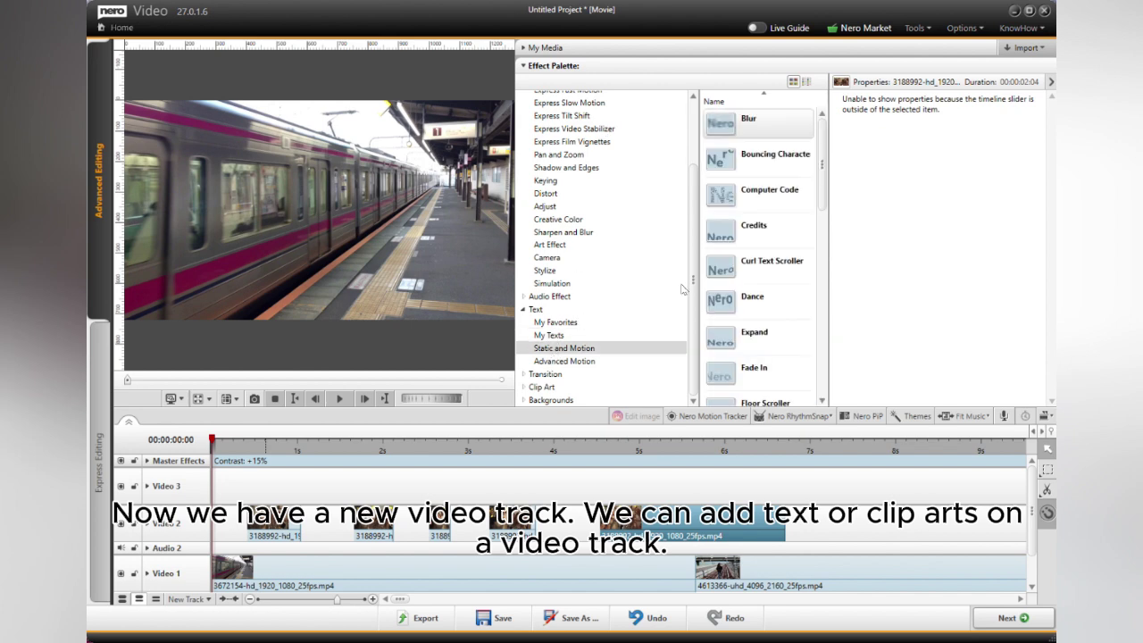
pyautogui.scroll(-10, 826, 185)
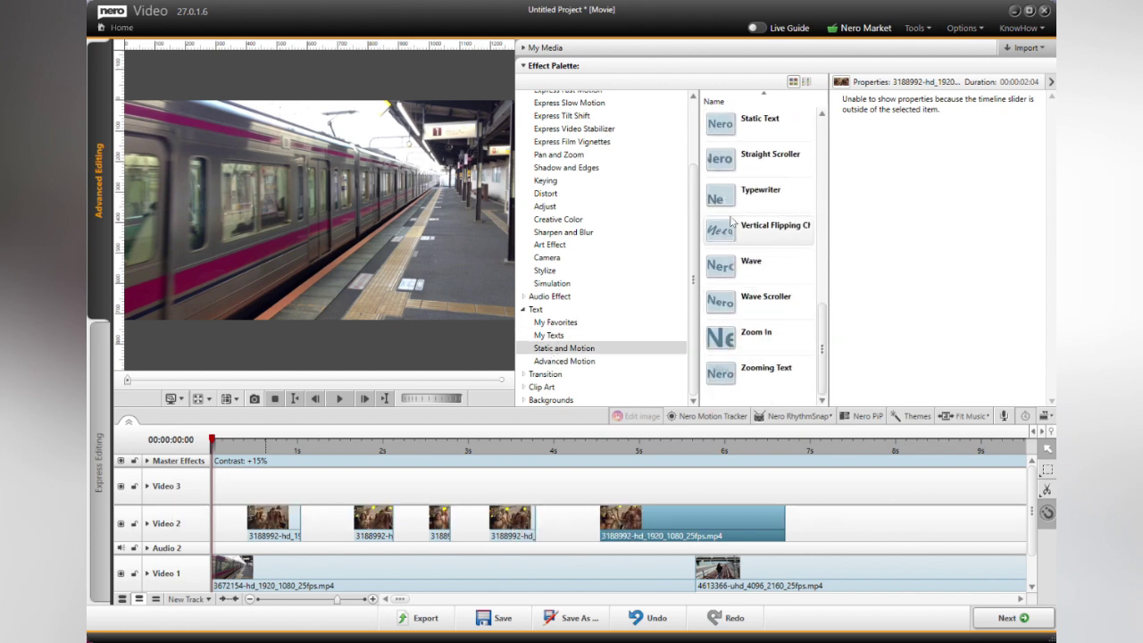
pyautogui.moveTo(719, 342); pyautogui.dragTo(583, 480)
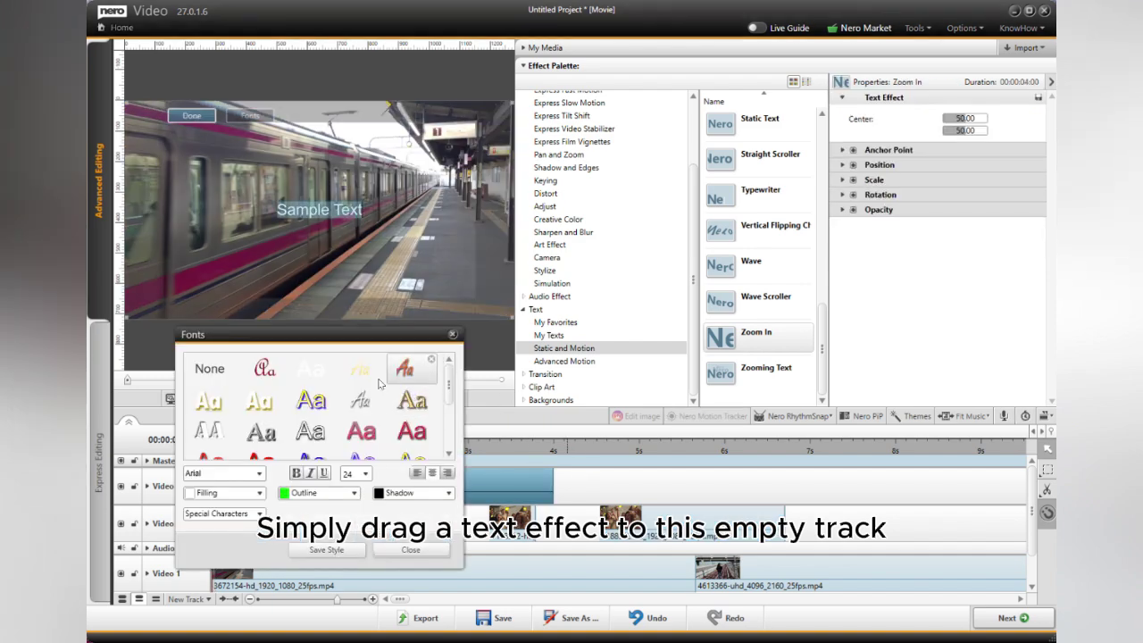
pyautogui.click(322, 375)
pyautogui.press('Escape')
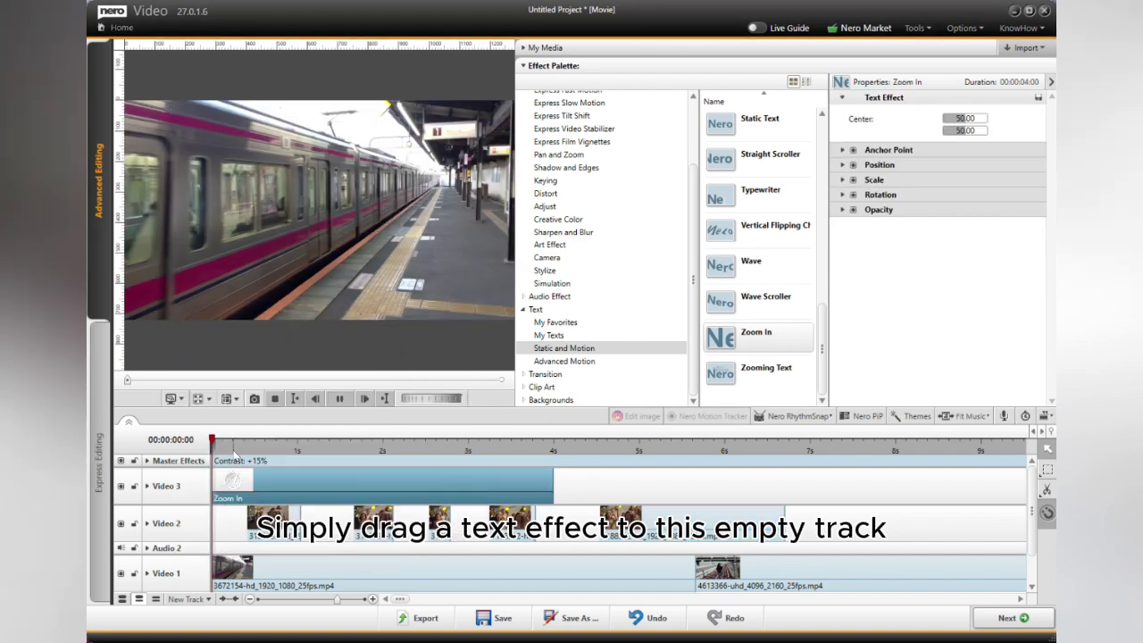
# Move the Zoom In text clip later and trim its start to sit over the last flashback
pyautogui.press('space')
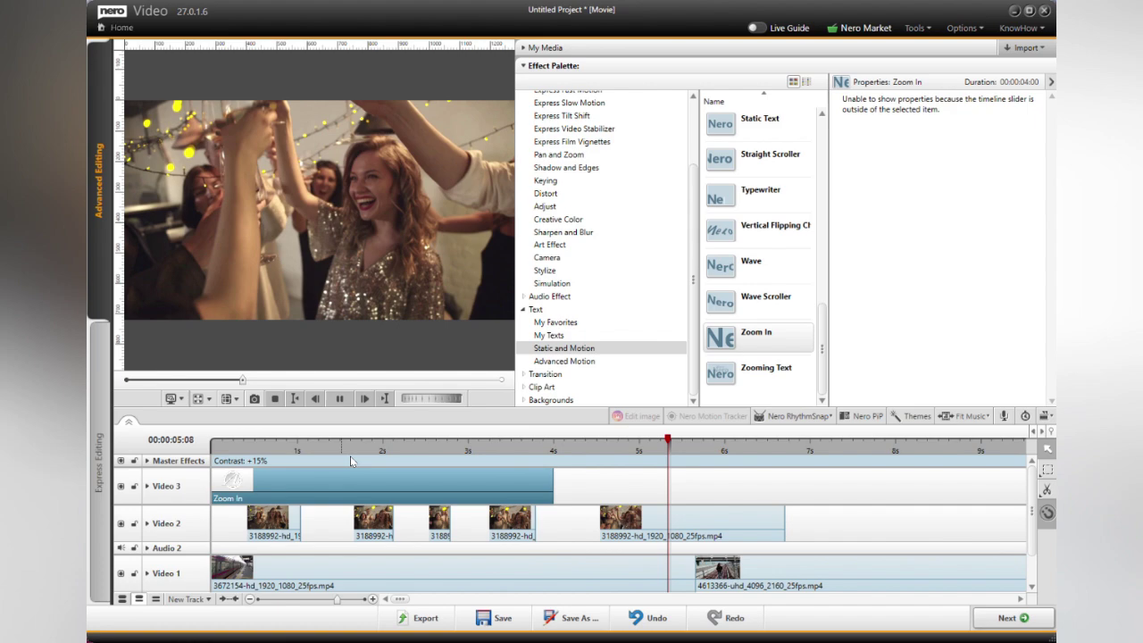
pyautogui.press('space')
pyautogui.moveTo(217, 483); pyautogui.dragTo(459, 483)
pyautogui.click(431, 439)
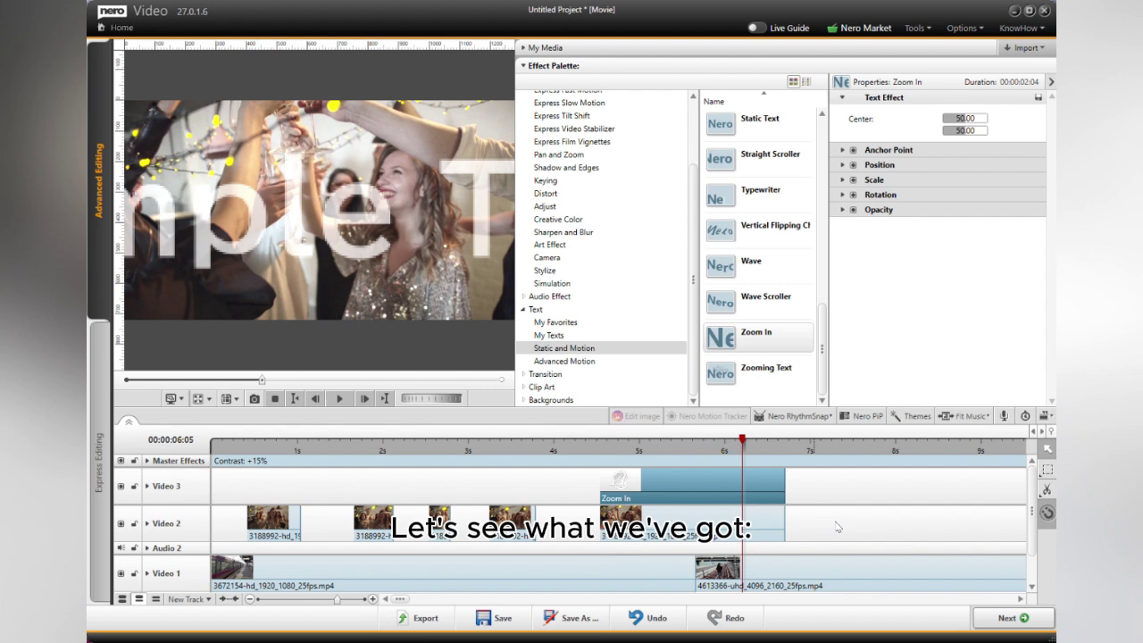
pyautogui.click(234, 460)
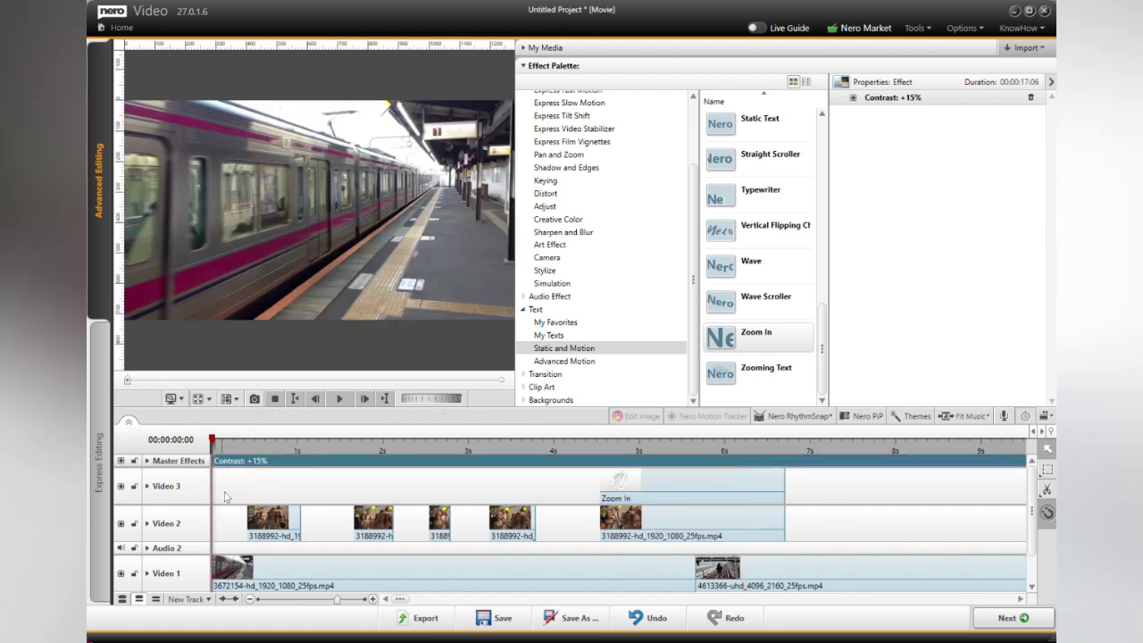
pyautogui.press('space')
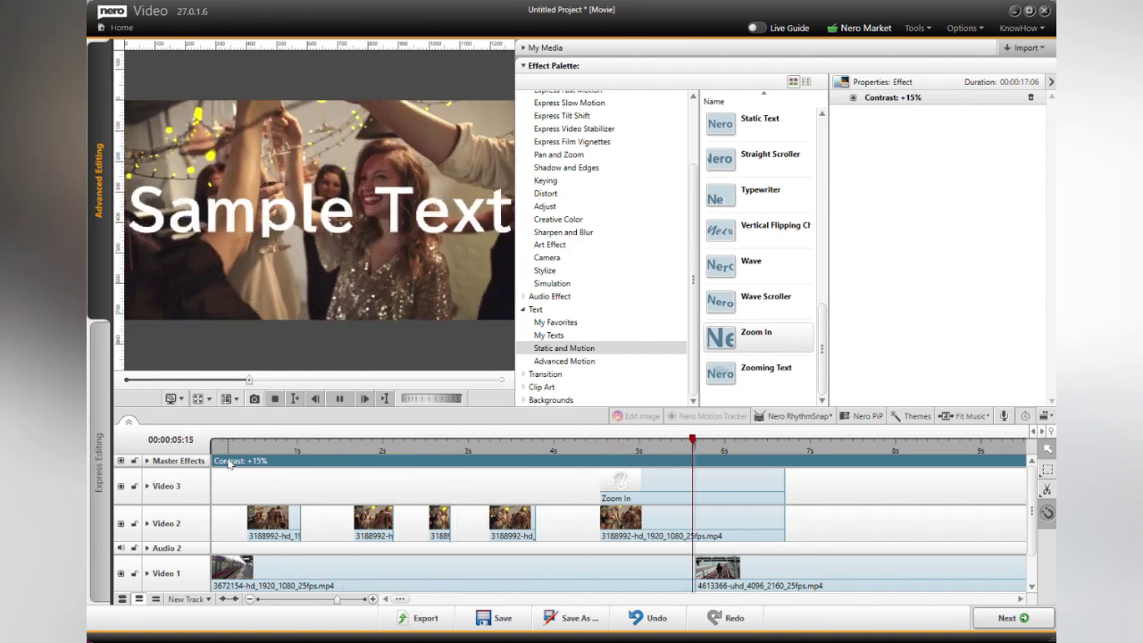
# Unlink the train clip's audio from its video on Video 1
pyautogui.press('space')
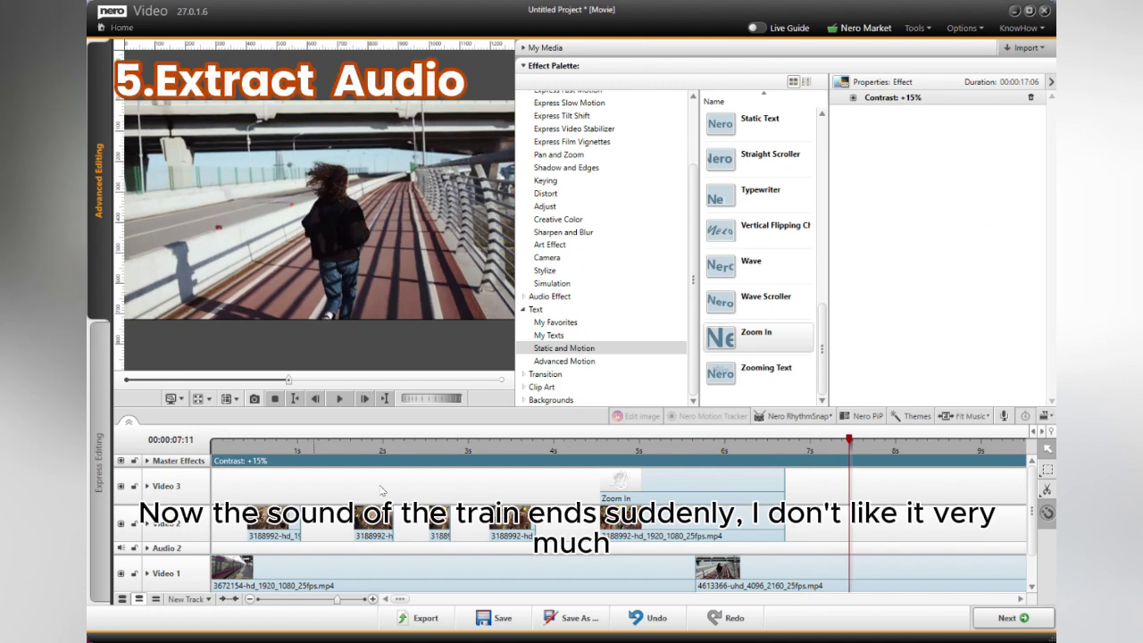
pyautogui.scroll(-2, 227, 470)
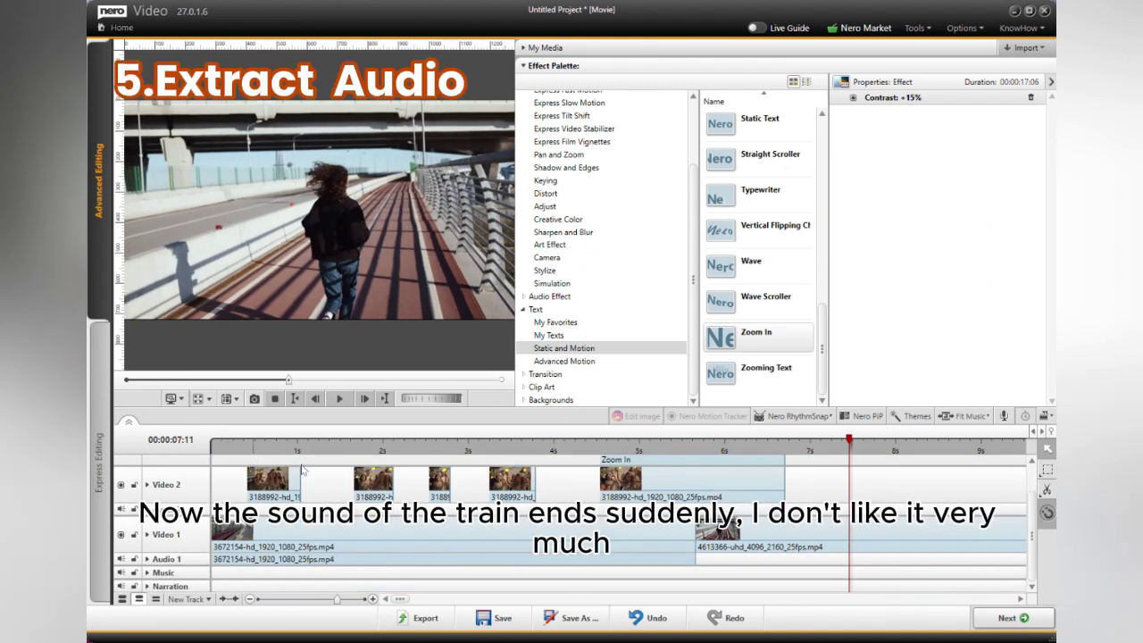
pyautogui.click(388, 555)
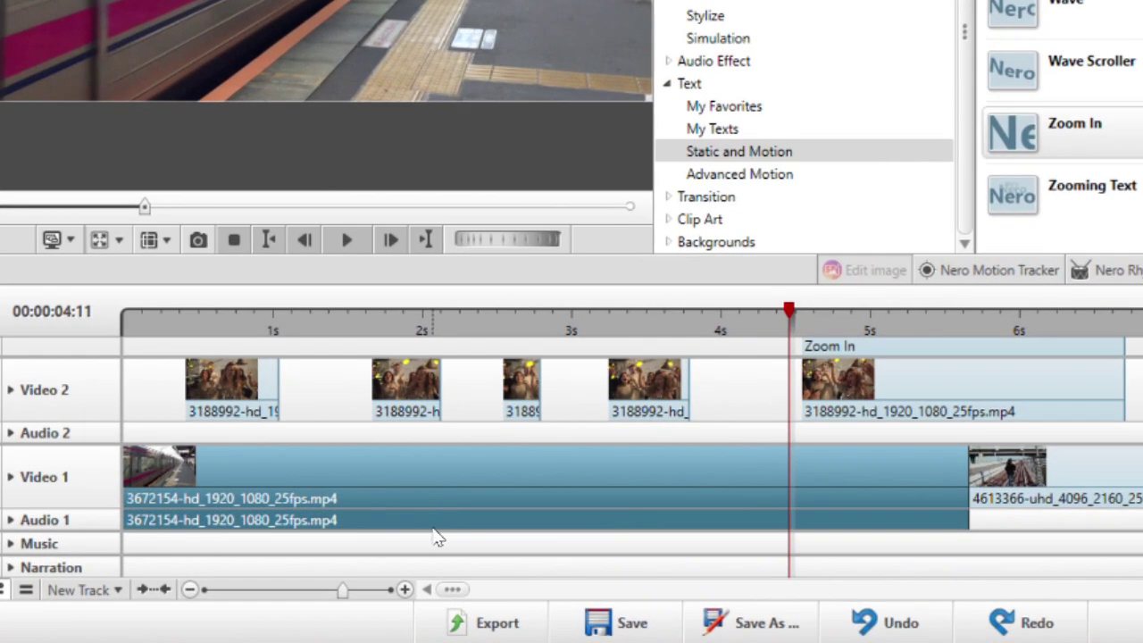
pyautogui.rightClick(396, 537)
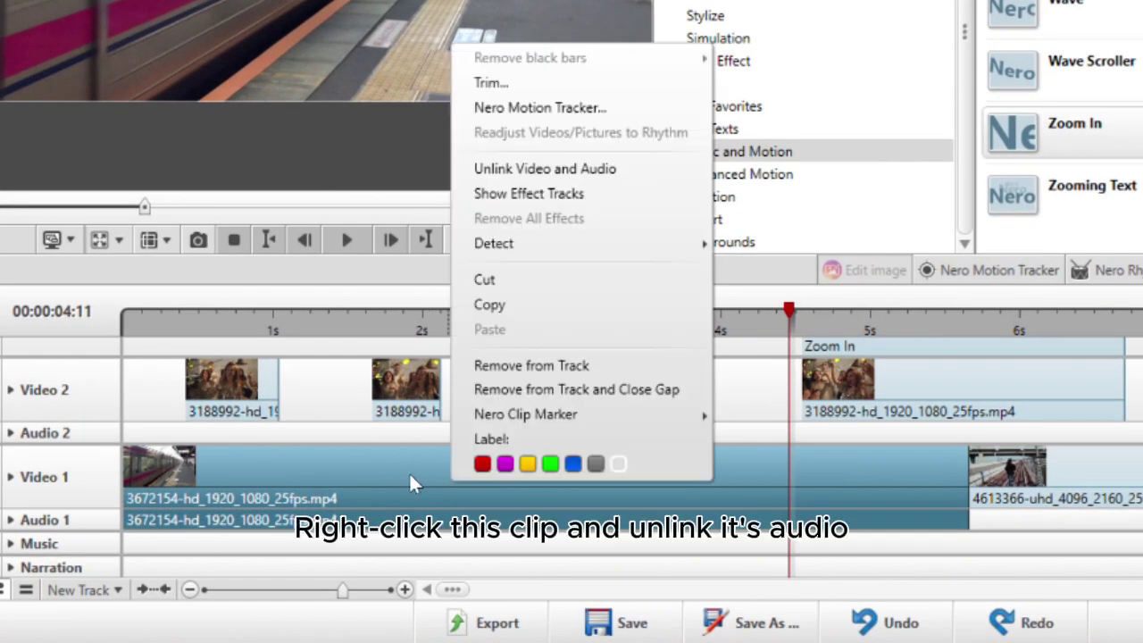
pyautogui.click(563, 169)
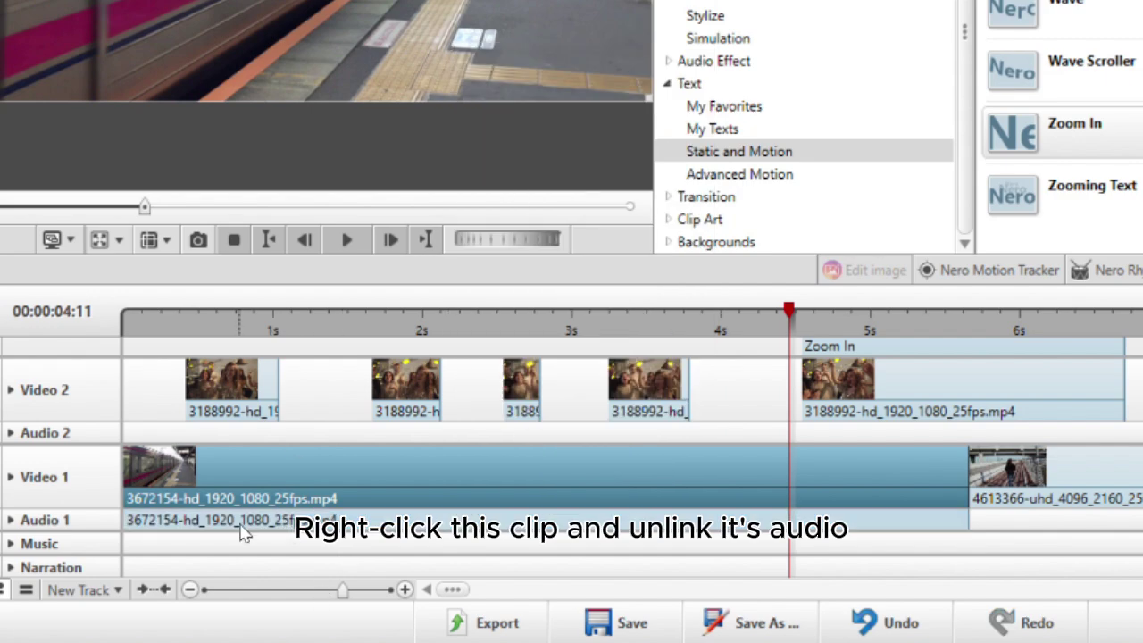
# Extend the detached train audio on Audio 1 to about 6.7 s and replay from the start
pyautogui.moveTo(473, 539); pyautogui.dragTo(416, 562)
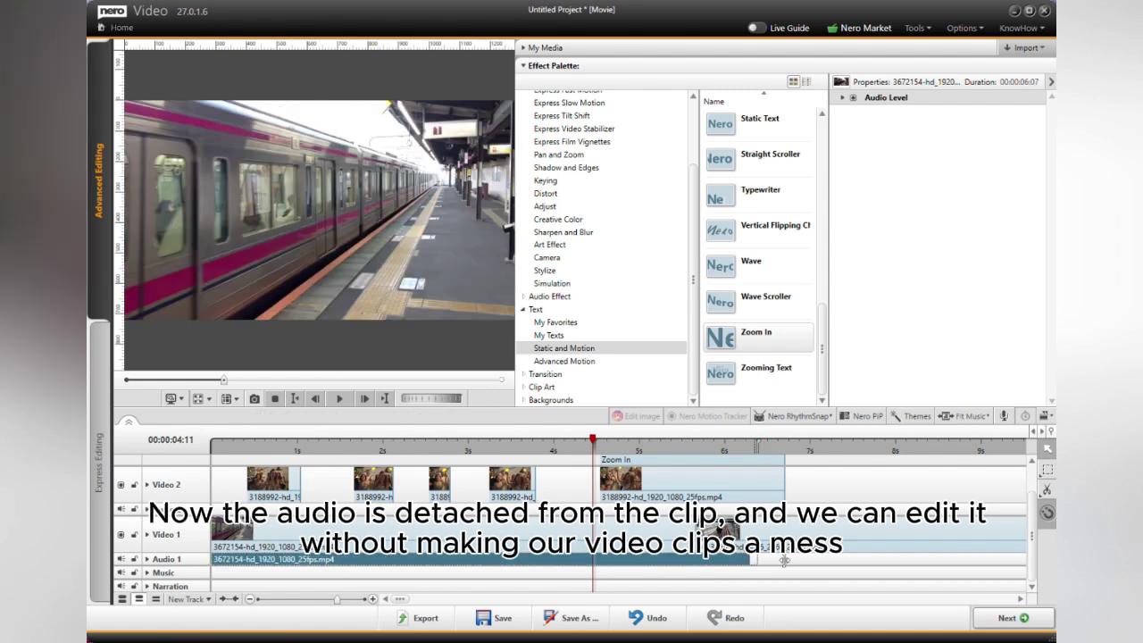
pyautogui.moveTo(750, 559); pyautogui.dragTo(701, 562)
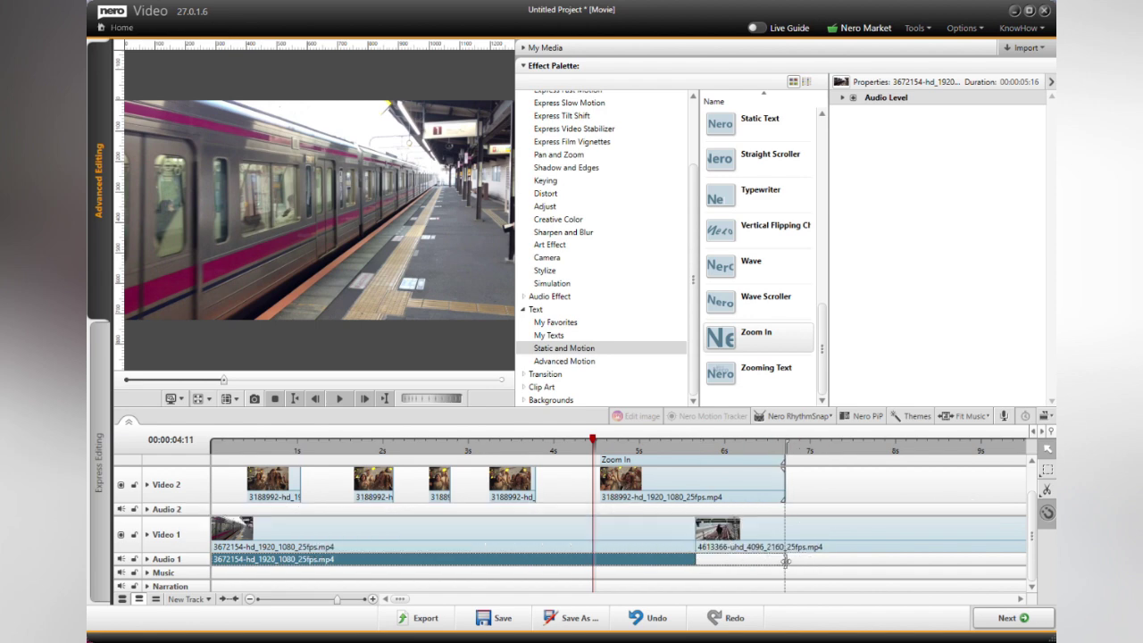
pyautogui.click(211, 440)
pyautogui.press('space')
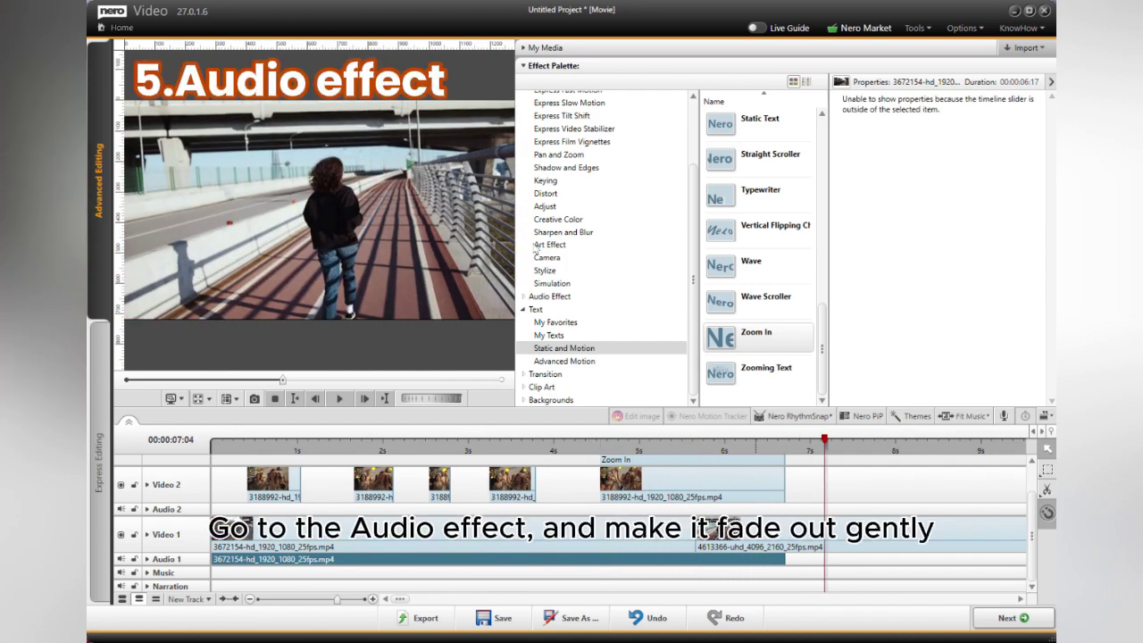
# Add a Fade Out audio effect to the end of the Audio 1 train sound, then reopen My Media
pyautogui.click(532, 298)
pyautogui.scroll(-5, 768, 250)
pyautogui.scroll(8, 777, 250)
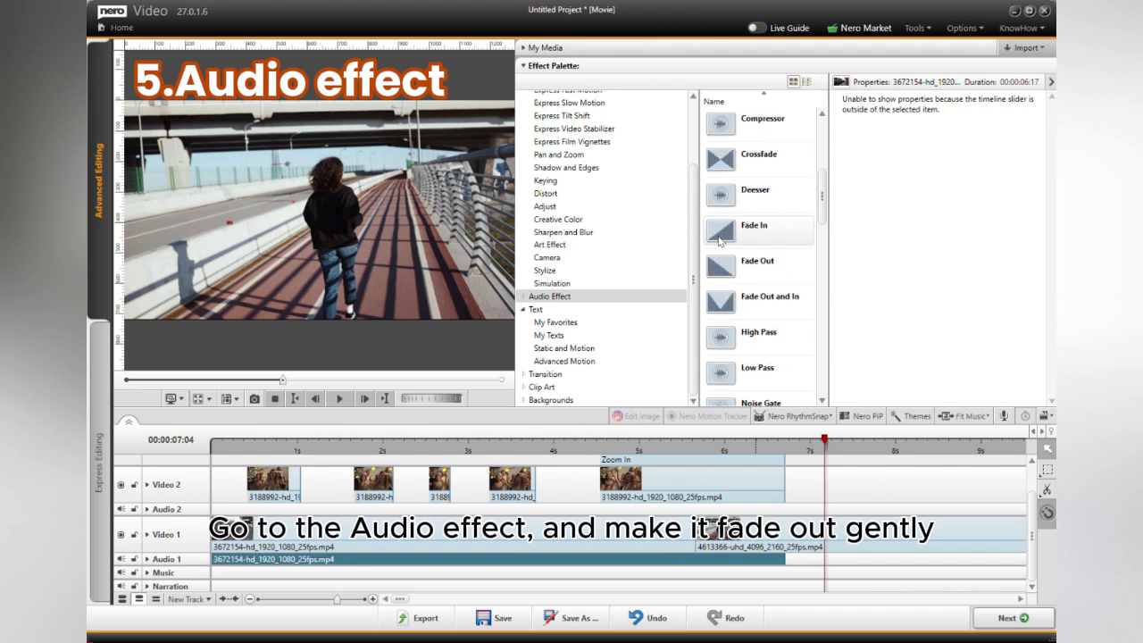
pyautogui.moveTo(721, 265); pyautogui.dragTo(744, 561)
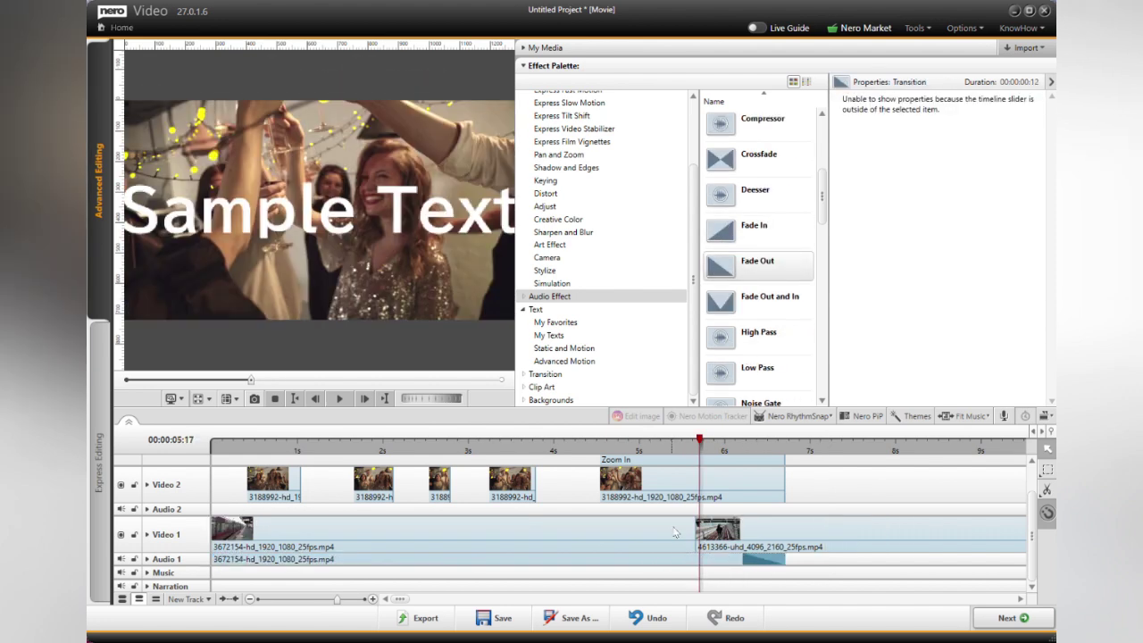
pyautogui.press('space')
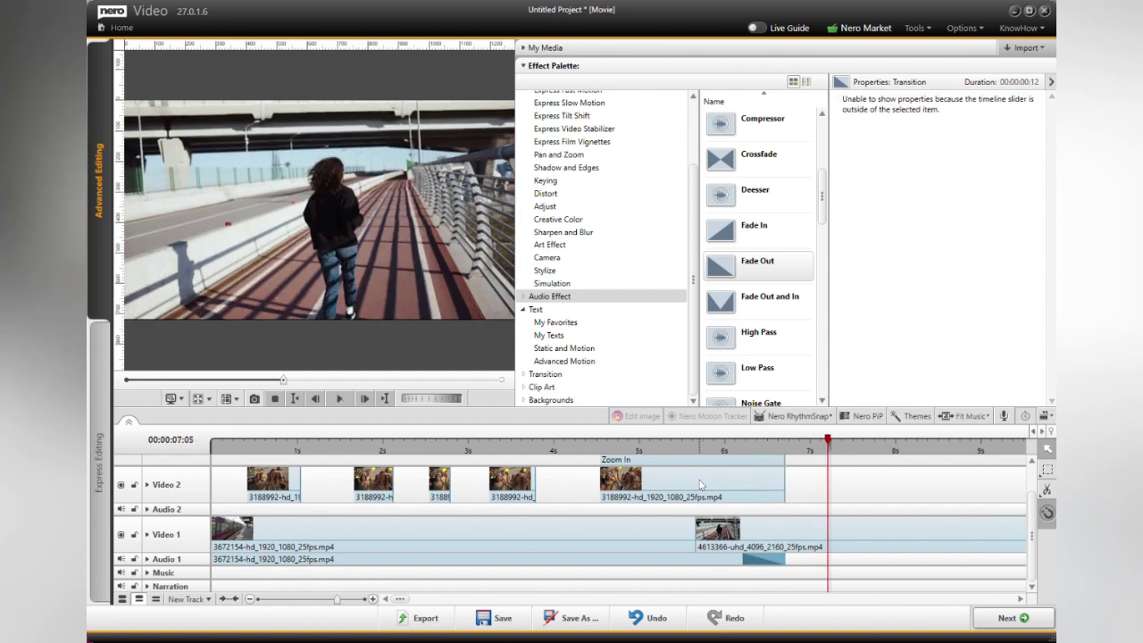
pyautogui.click(547, 47)
# Place a-prayer-for-the-new-year-279254.mp3 on the Music track starting at 0 s
pyautogui.click(612, 65)
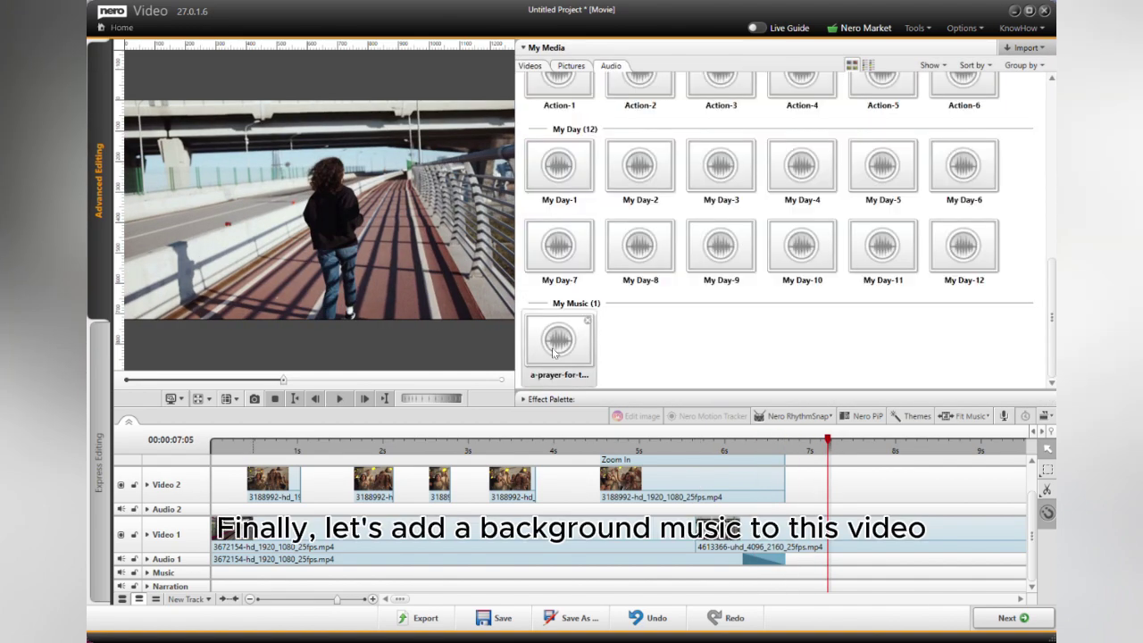
pyautogui.moveTo(553, 352); pyautogui.dragTo(218, 572)
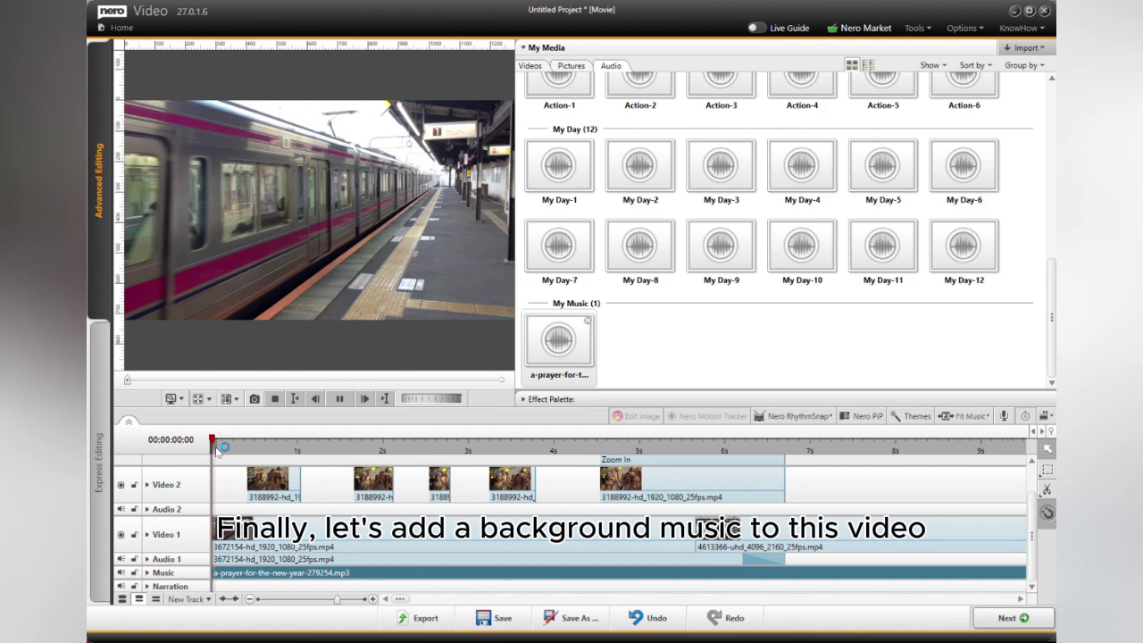